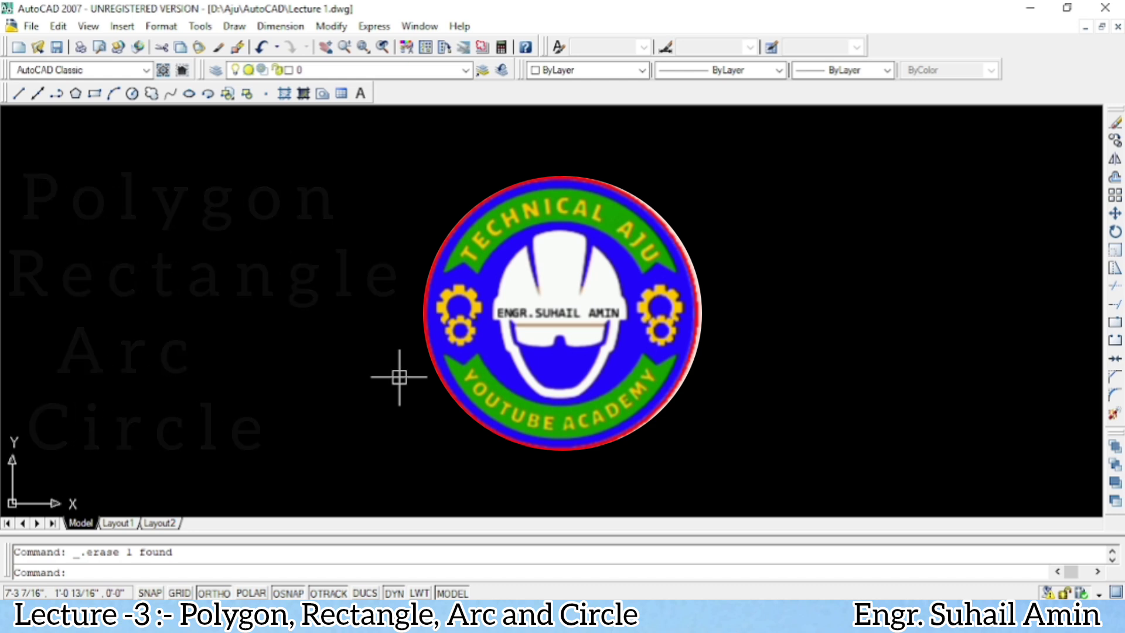
# Start the Polygon command from the Draw toolbar for a six-sided polygon.
pyautogui.click(75, 94)
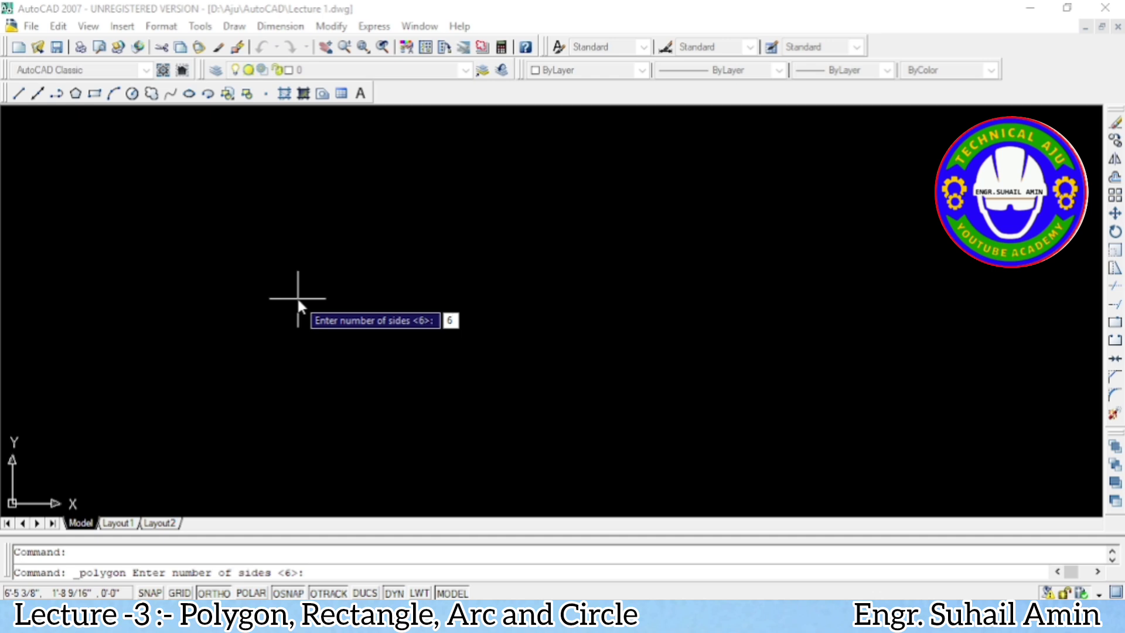
# Accept 6 sides and place the hexagon's centre on the left of the drawing.
pyautogui.press('Return')
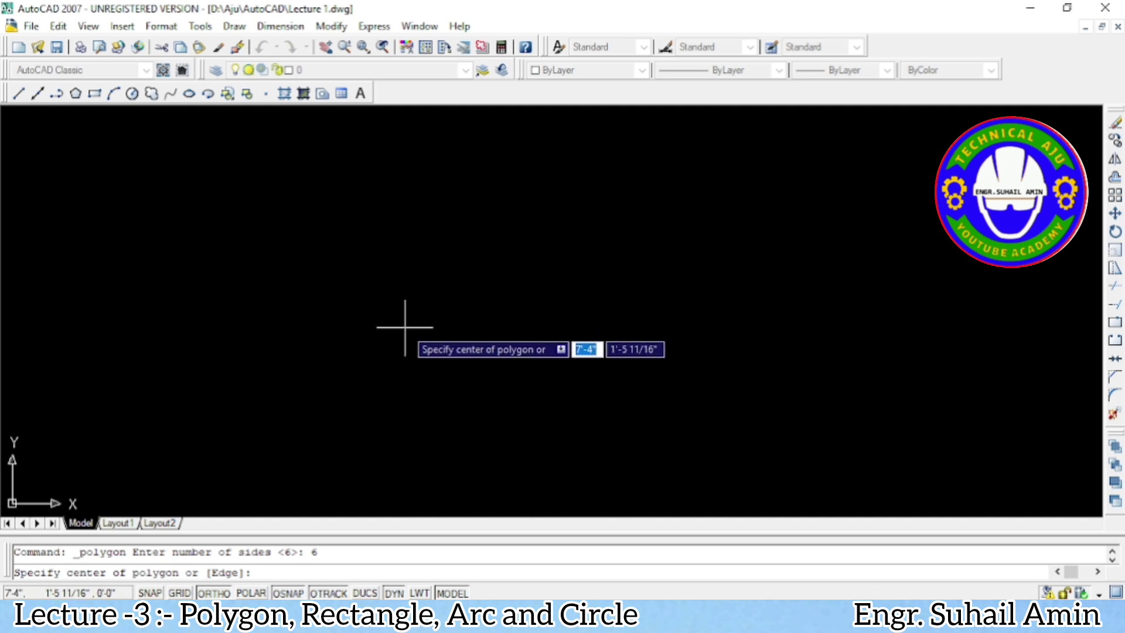
pyautogui.click(318, 334)
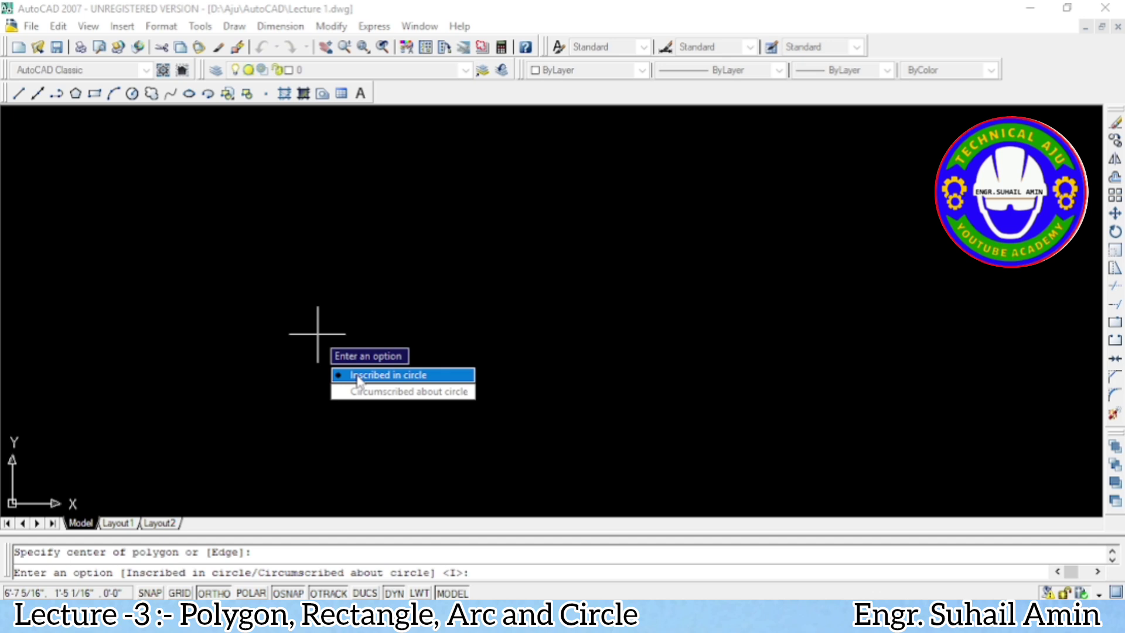
# Draw the hexagon inscribed in a circle of radius 6', then zoom in on it.
pyautogui.click(388, 375)
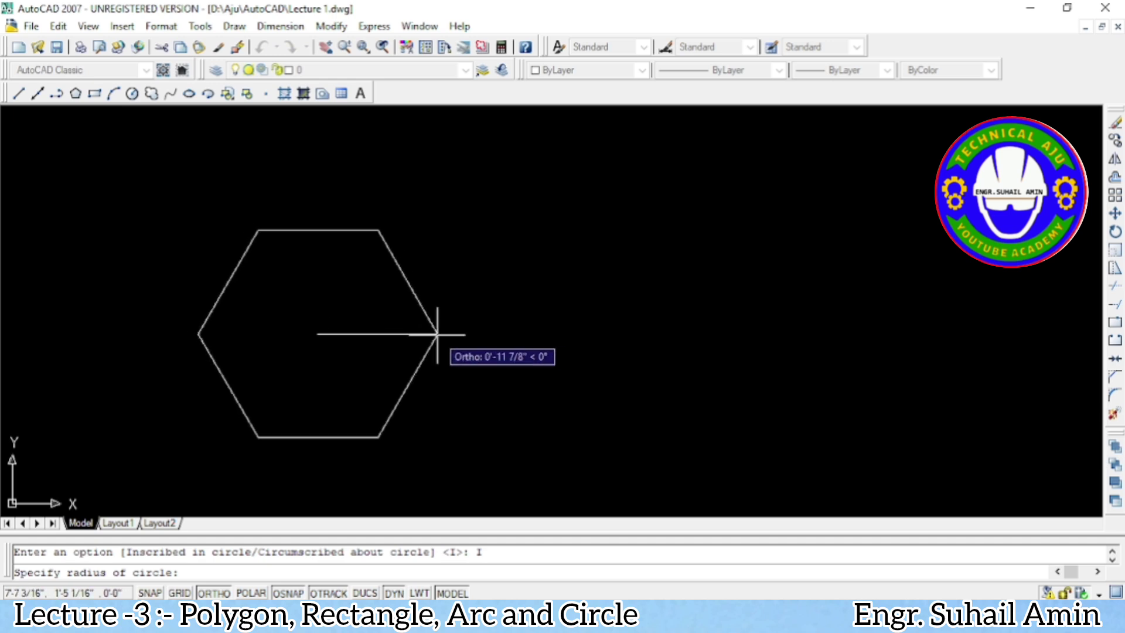
pyautogui.write('6')
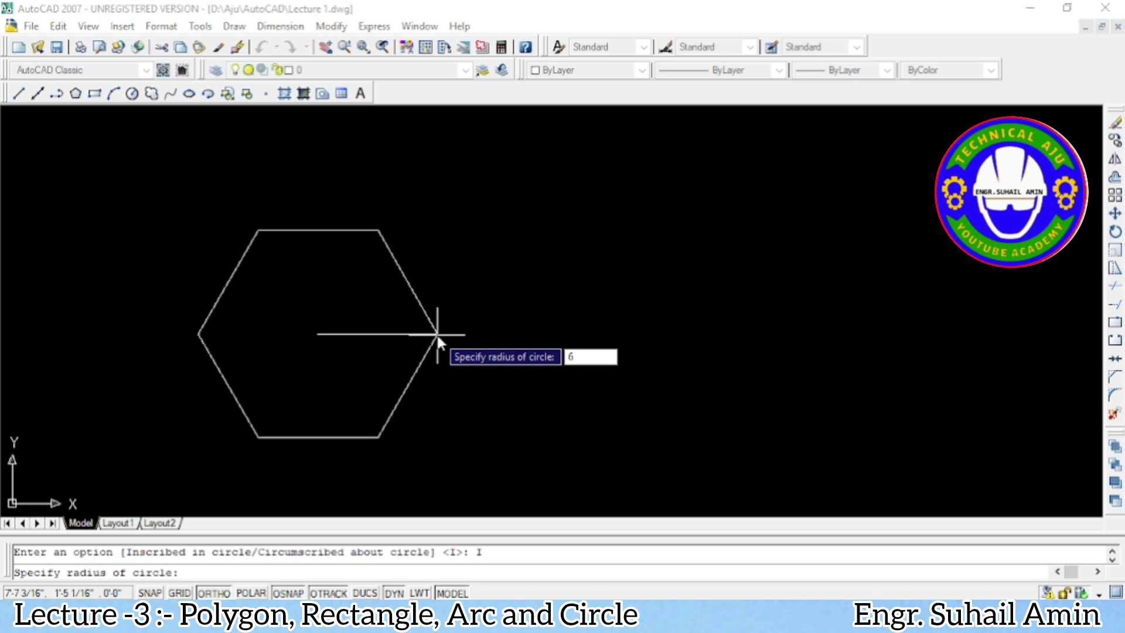
pyautogui.write("'")
pyautogui.press('Return')
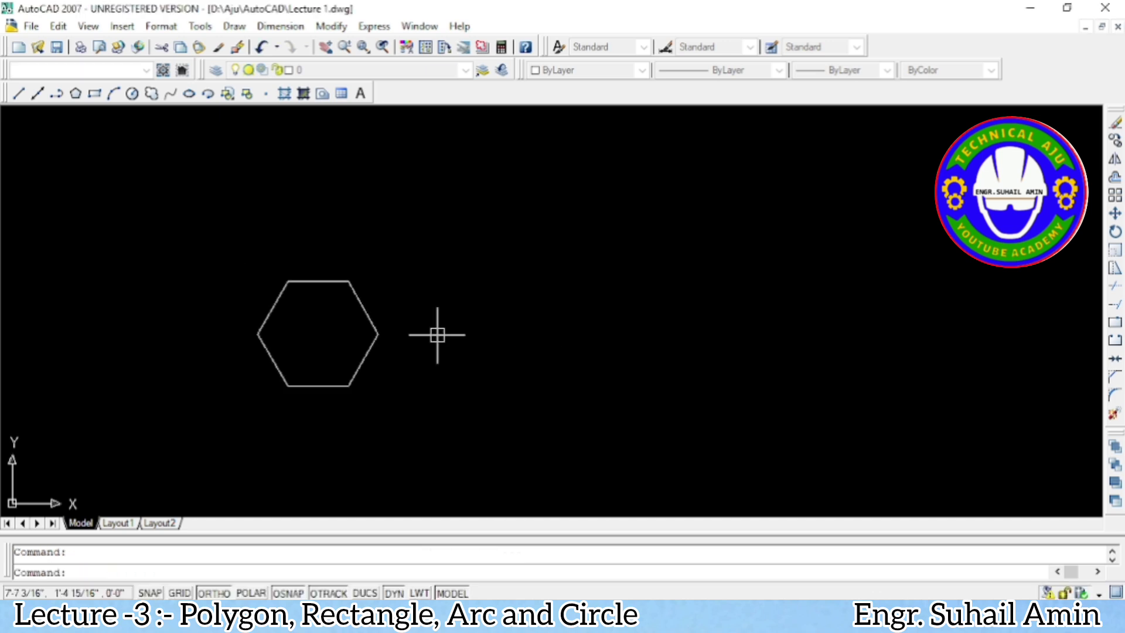
pyautogui.scroll(2, 355, 327)
pyautogui.scroll(1, 355, 327)
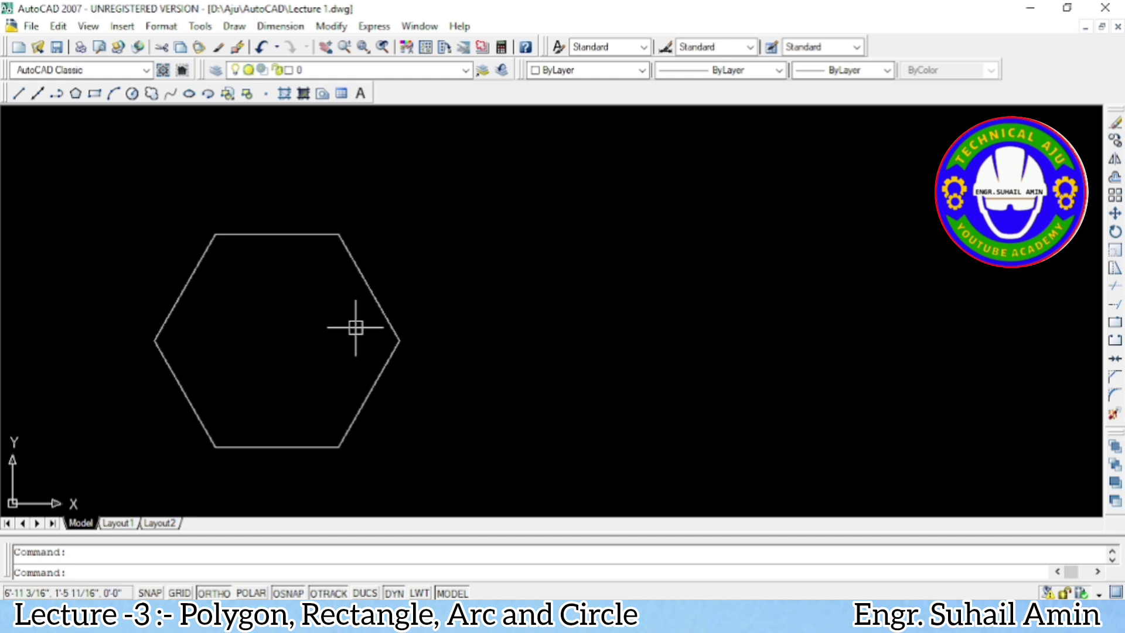
pyautogui.scroll(2, 354, 328)
pyautogui.scroll(-2, 354, 328)
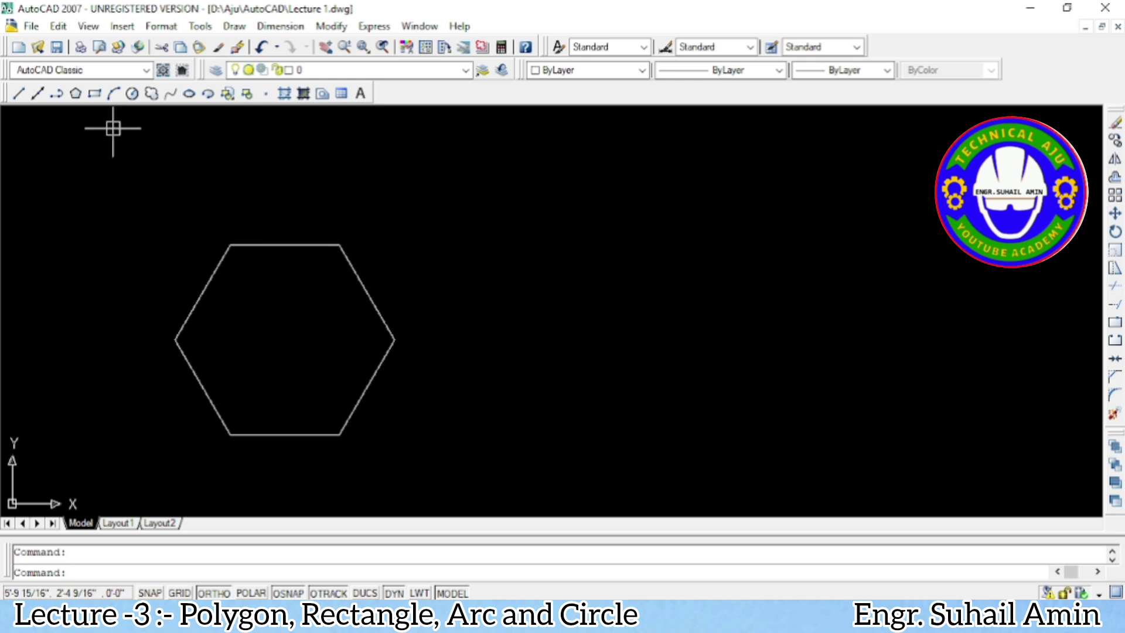
# Draw a second six-sided polygon to the right, circumscribed about a 6" radius circle.
pyautogui.click(76, 94)
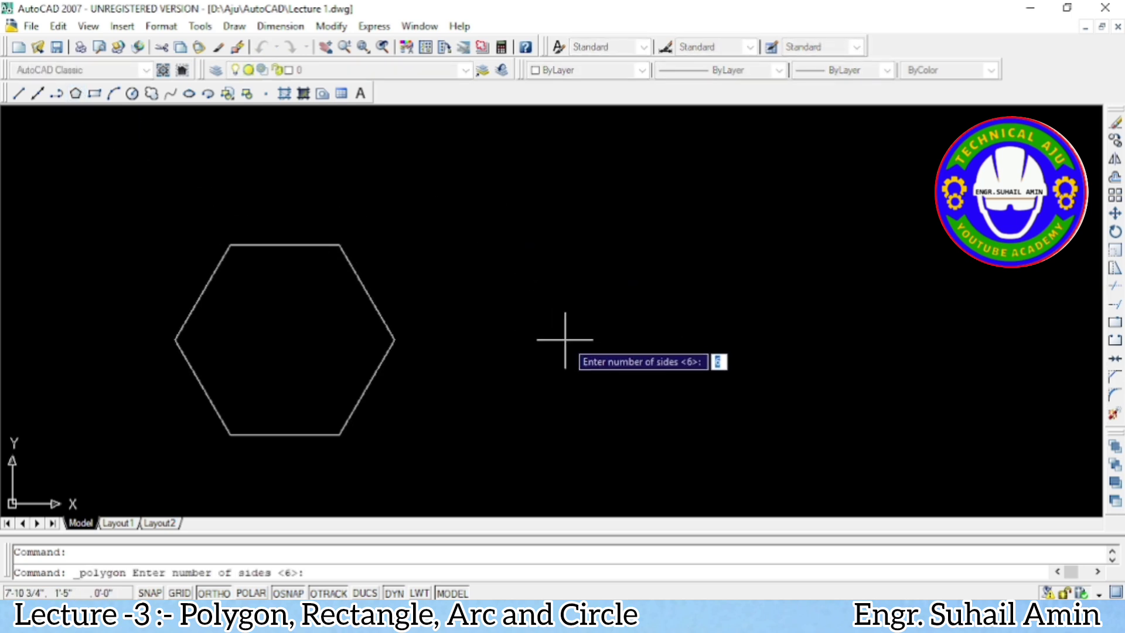
pyautogui.press('Return')
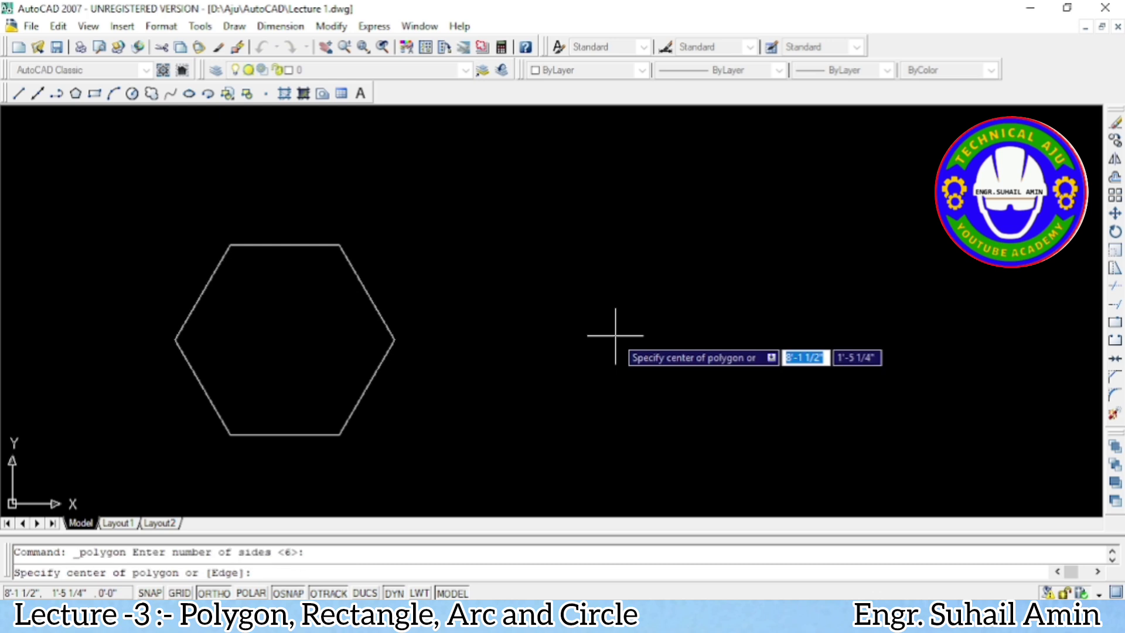
pyautogui.click(645, 334)
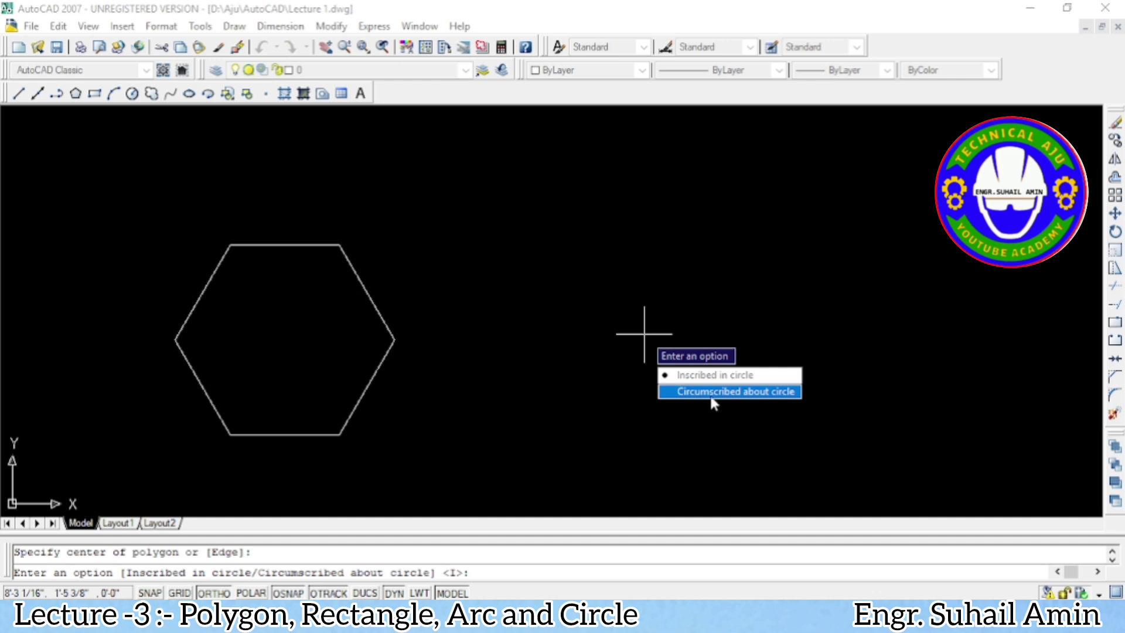
pyautogui.click(748, 394)
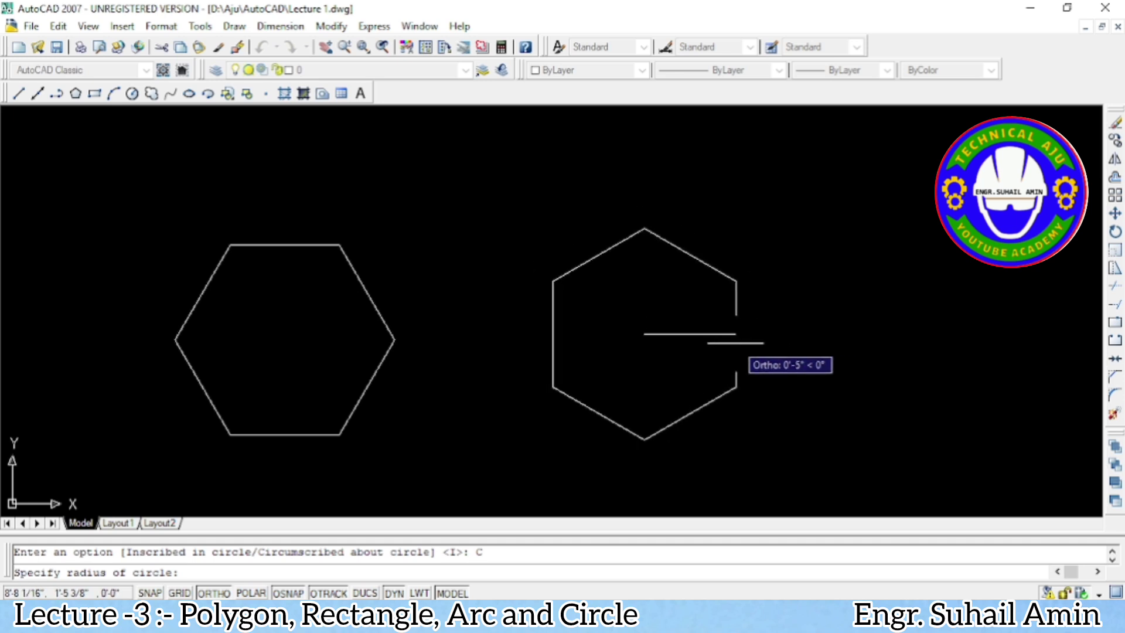
pyautogui.write('6"')
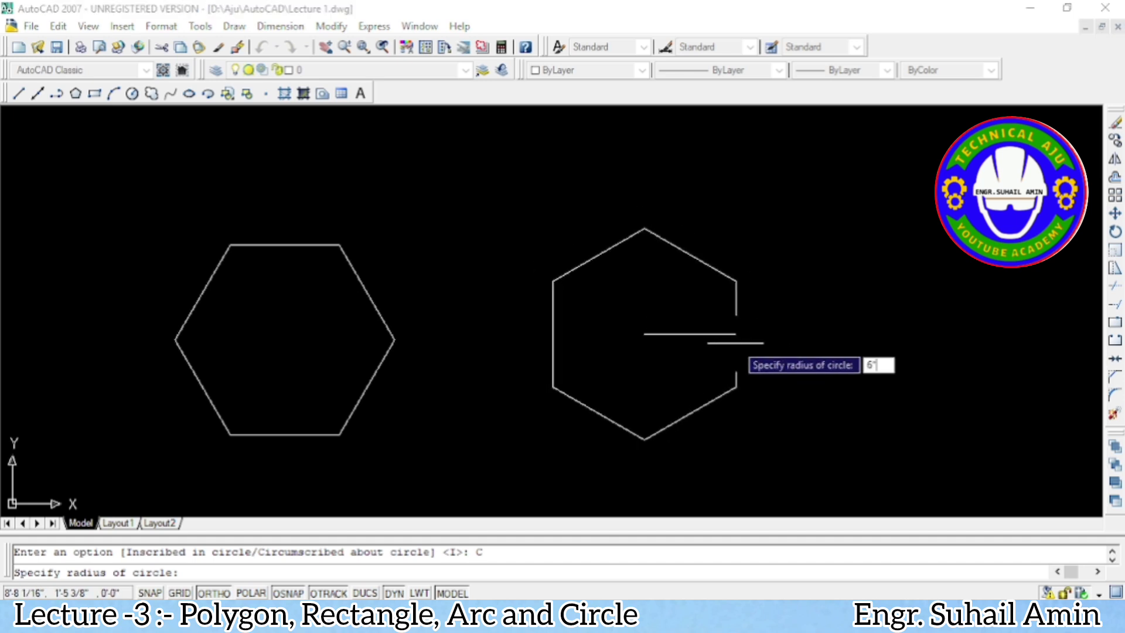
pyautogui.press('Return')
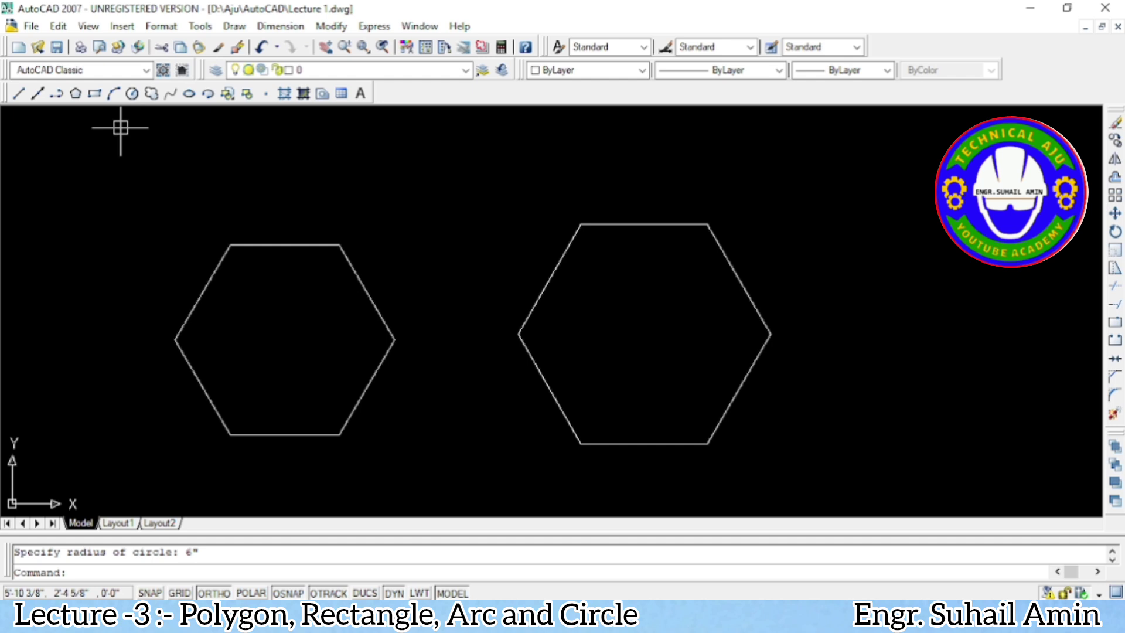
# With a circle started, turn on Midpoint and Quadrant object snaps in Drafting Settings.
pyautogui.click(133, 95)
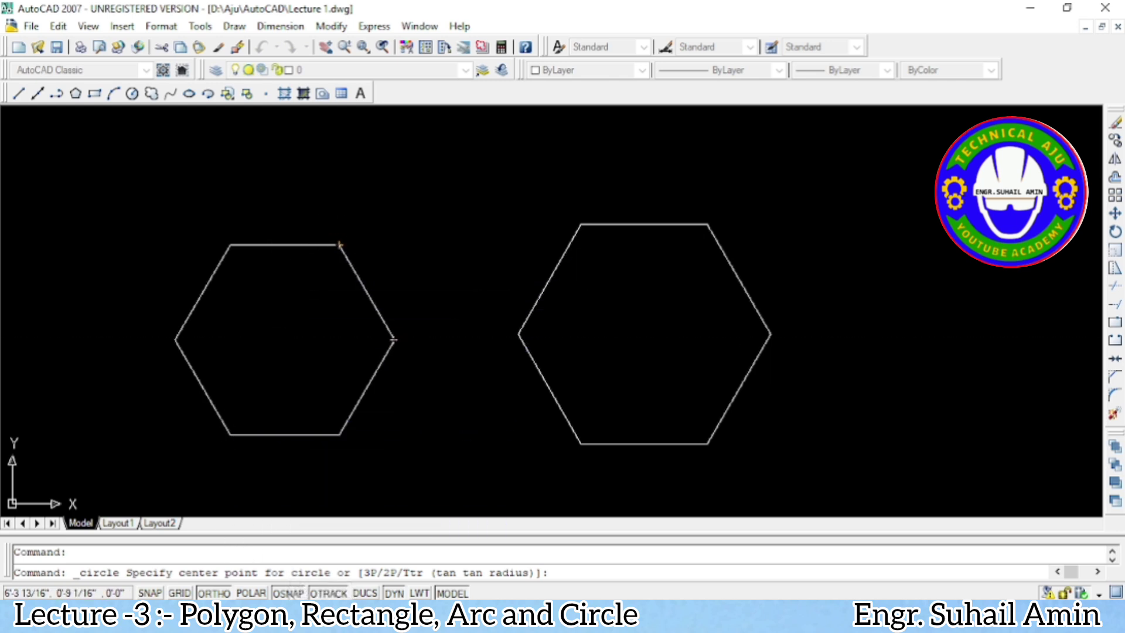
pyautogui.rightClick(288, 593)
pyautogui.click(337, 580)
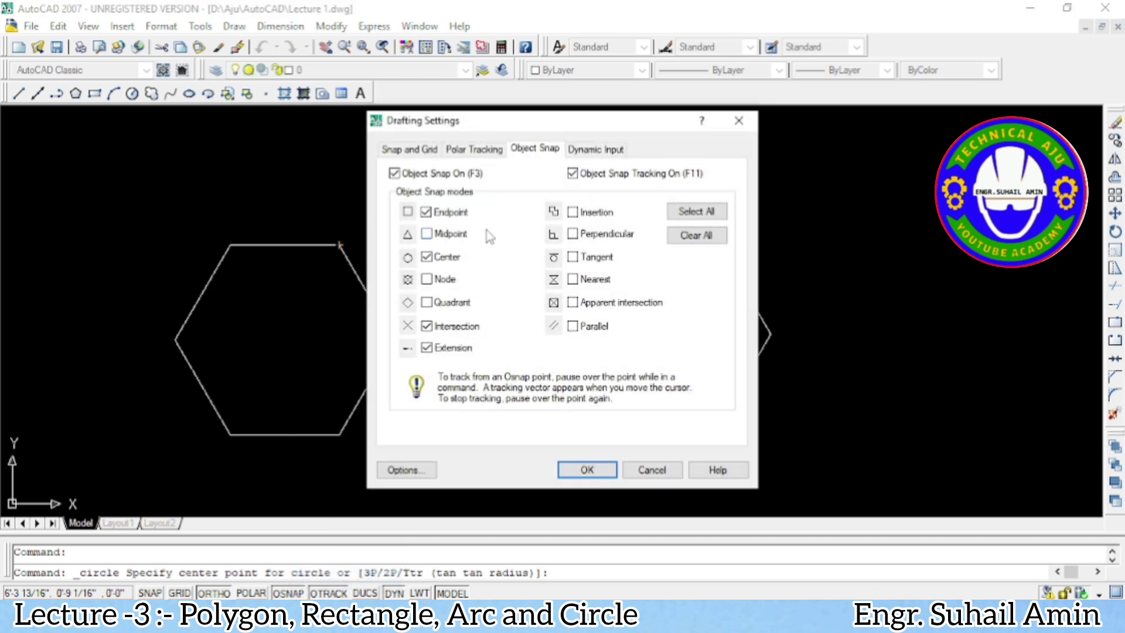
pyautogui.click(427, 233)
pyautogui.click(427, 303)
pyautogui.click(583, 469)
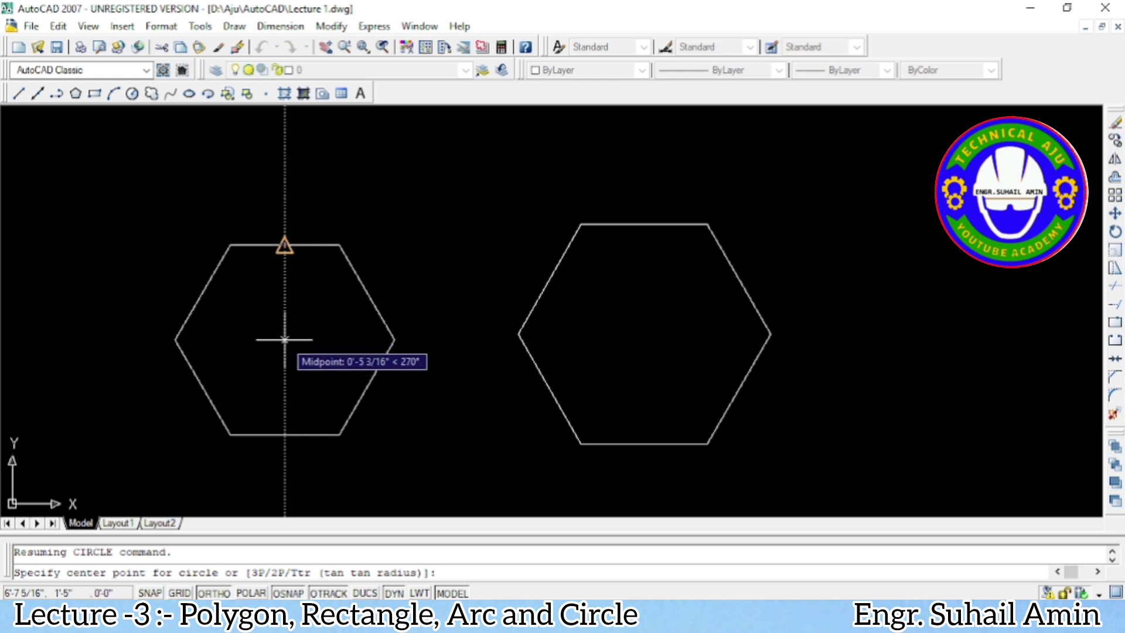
# Draw a 6" radius circle centred on the left hexagon's centre.
pyautogui.click(285, 340)
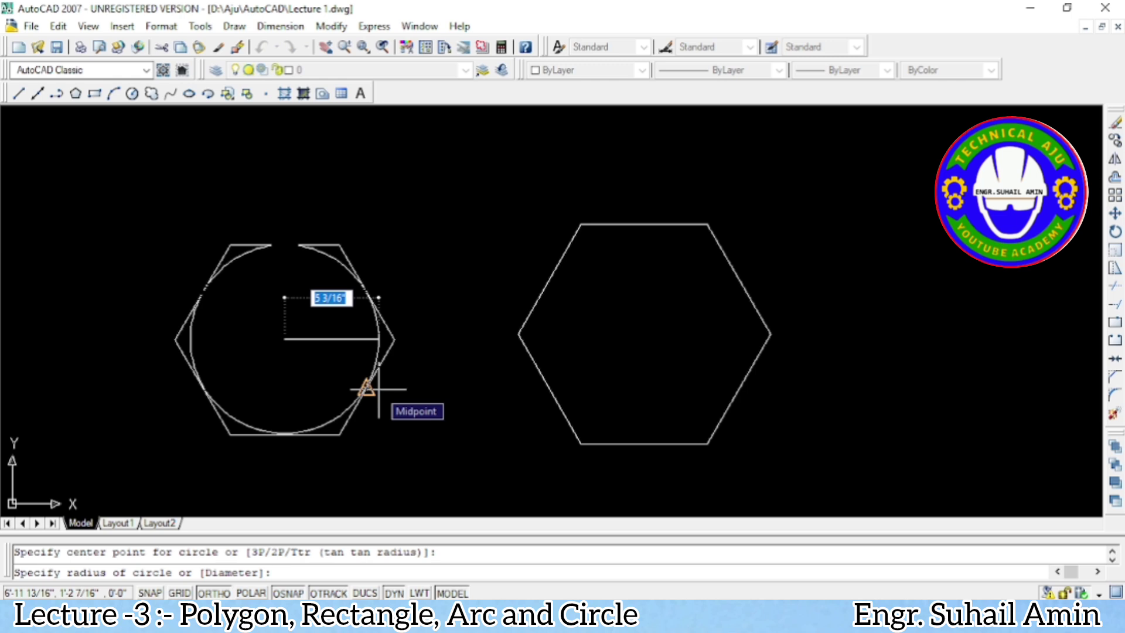
pyautogui.write('6')
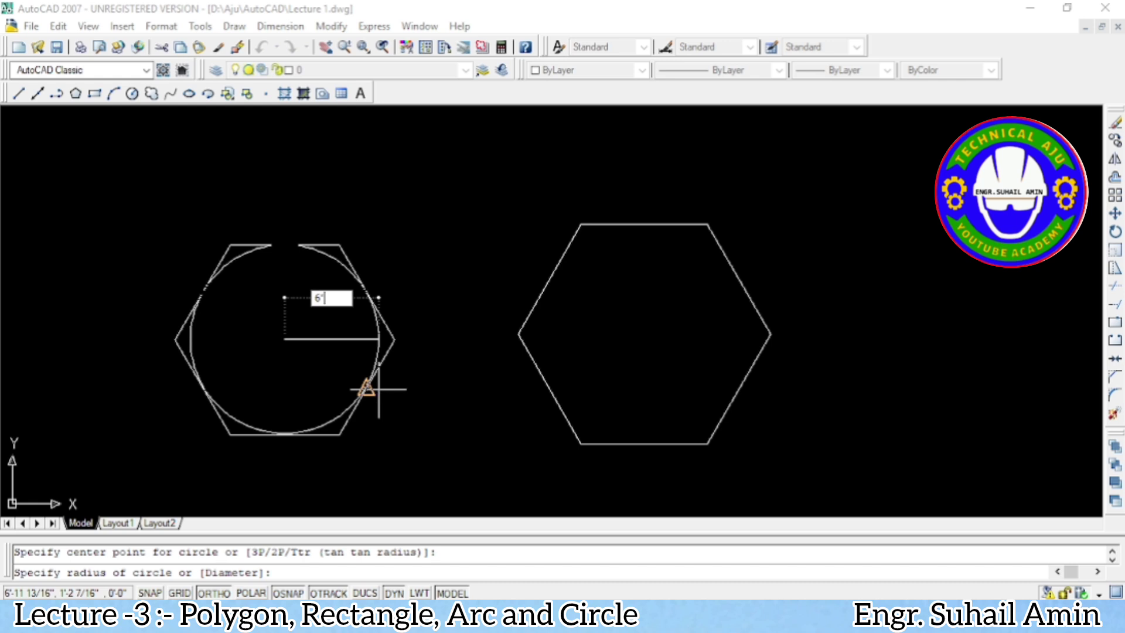
pyautogui.press('Return')
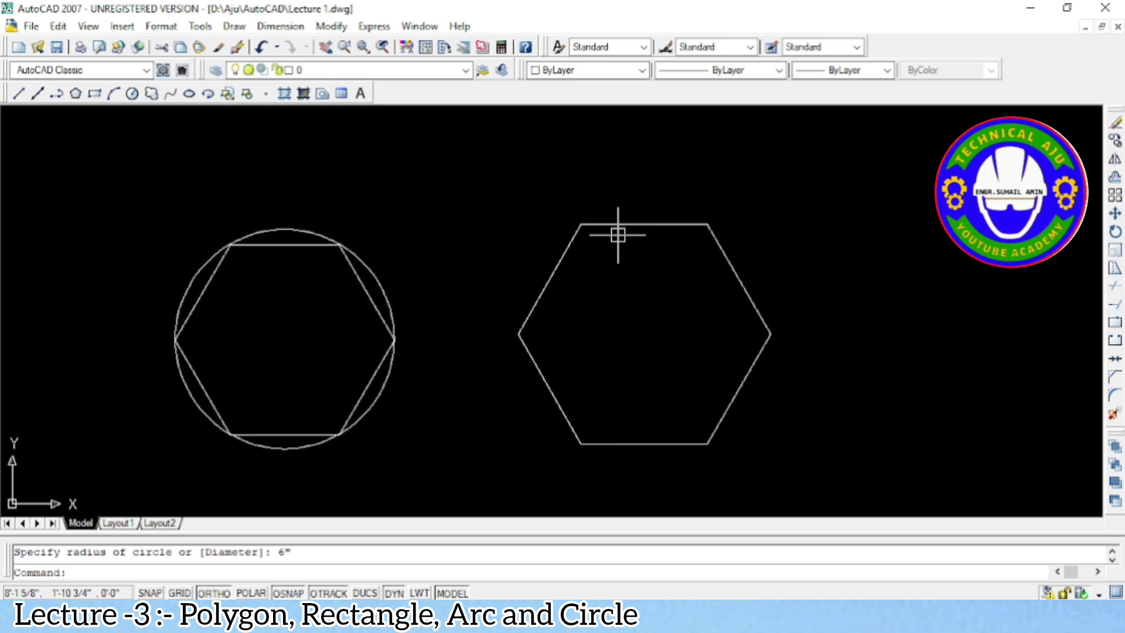
# Start another circle and enable all object snaps, including Tangent, Apparent intersection and Parallel.
pyautogui.click(132, 93)
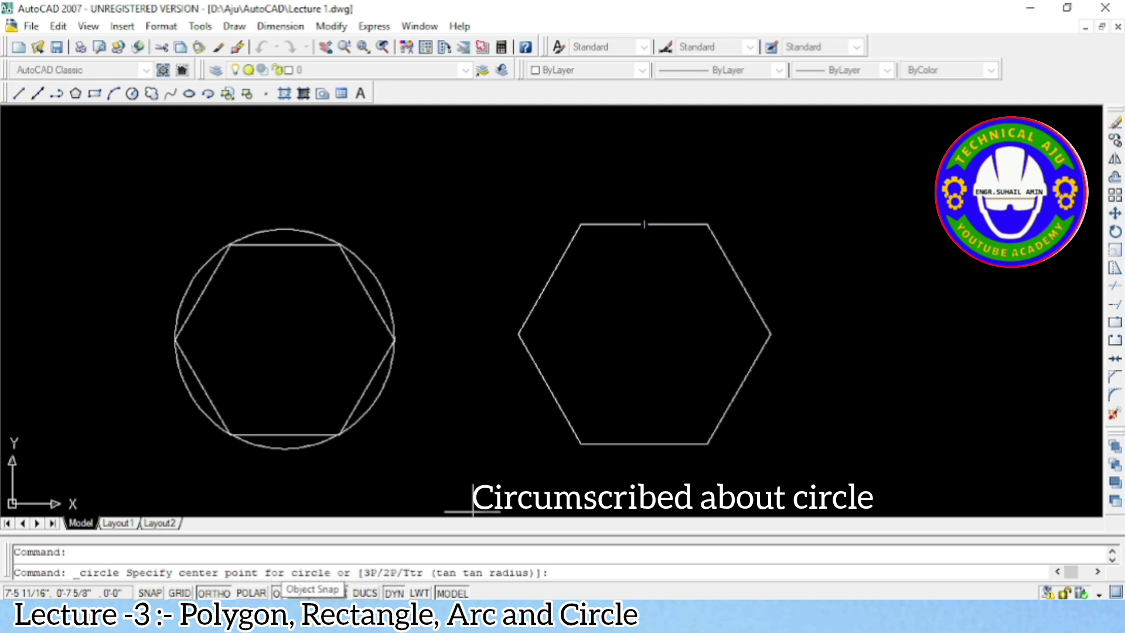
pyautogui.rightClick(287, 592)
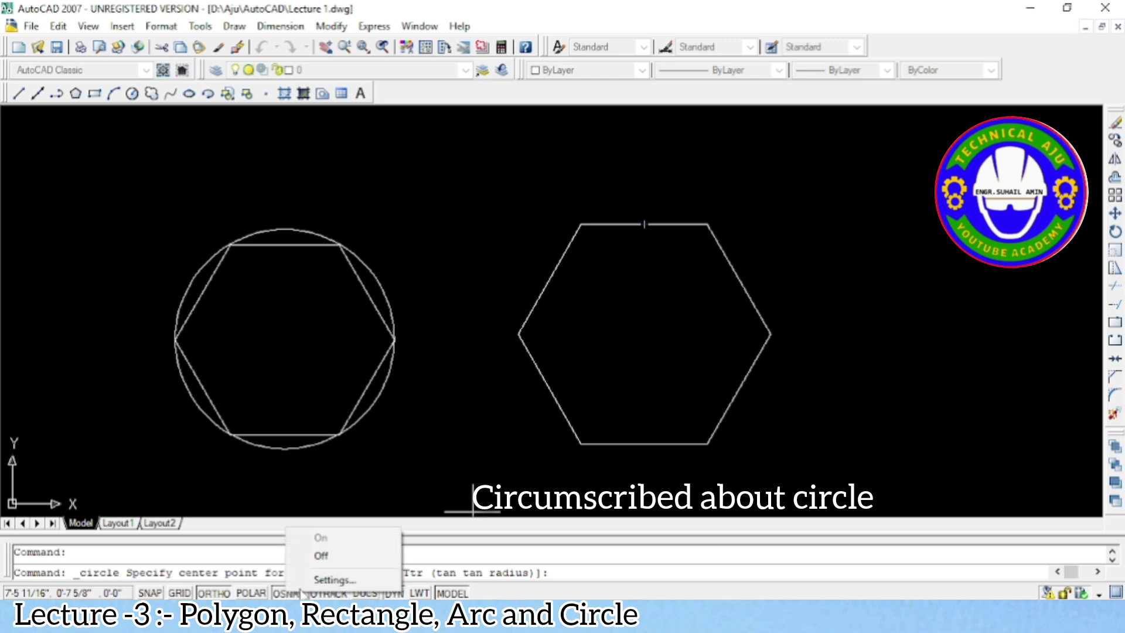
pyautogui.click(335, 580)
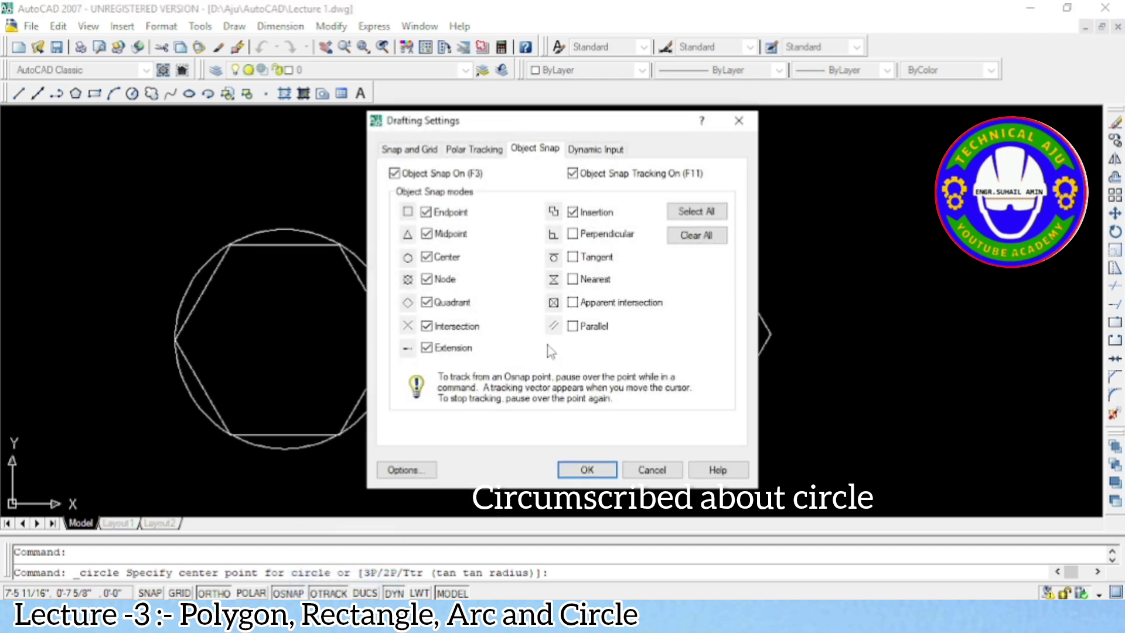
pyautogui.click(573, 258)
pyautogui.click(572, 302)
pyautogui.click(572, 326)
pyautogui.click(720, 210)
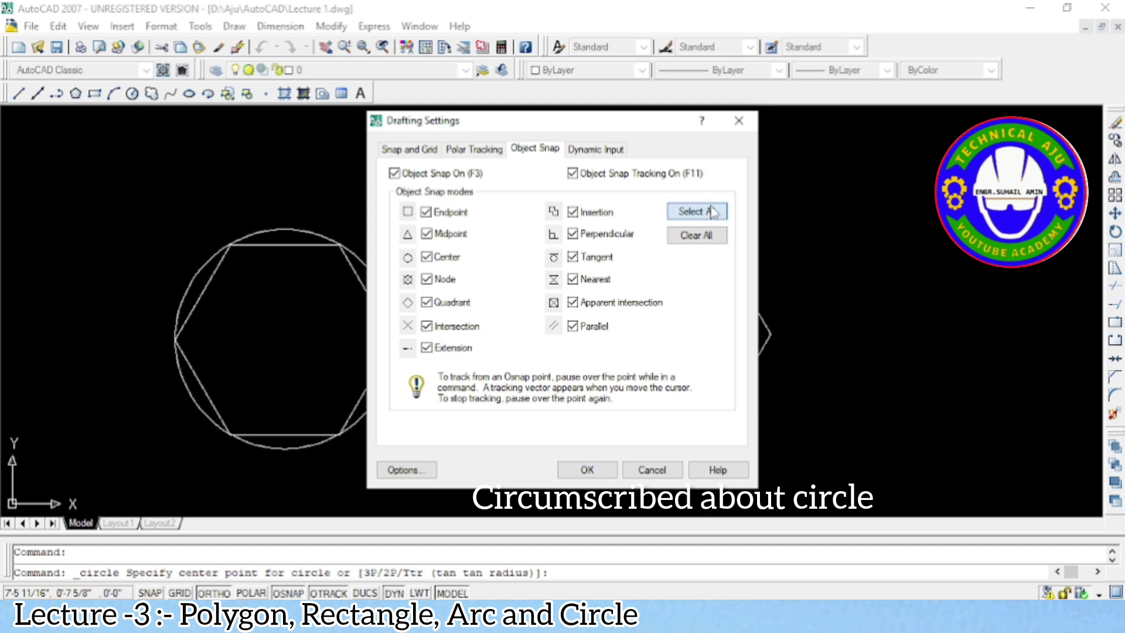
pyautogui.click(587, 470)
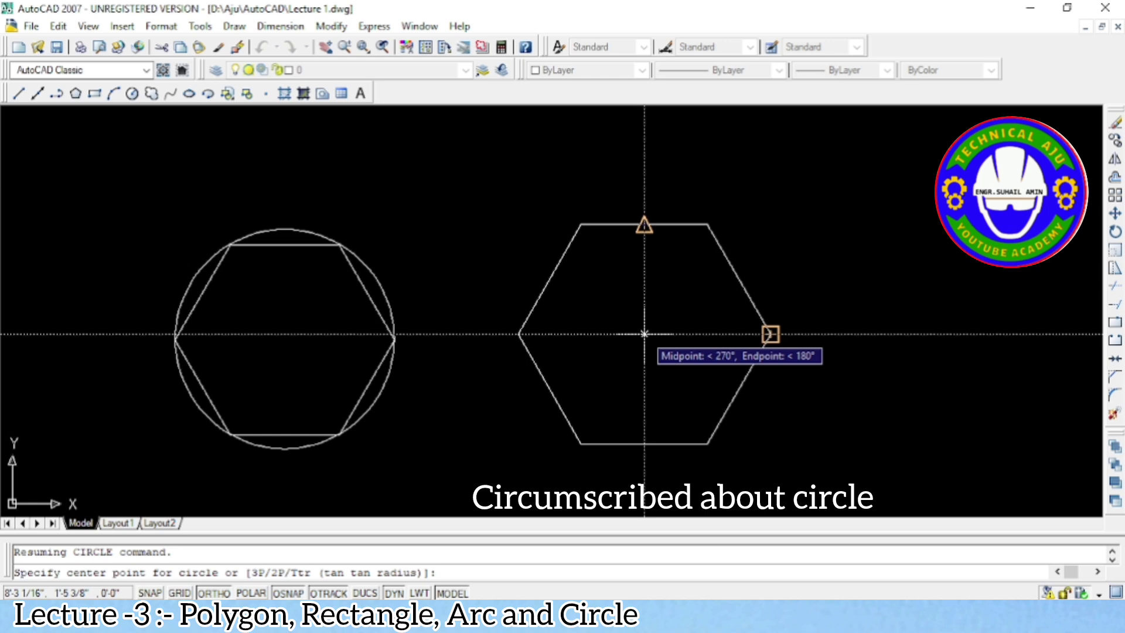
# Draw a 6" radius circle centred in the right hexagon.
pyautogui.click(644, 334)
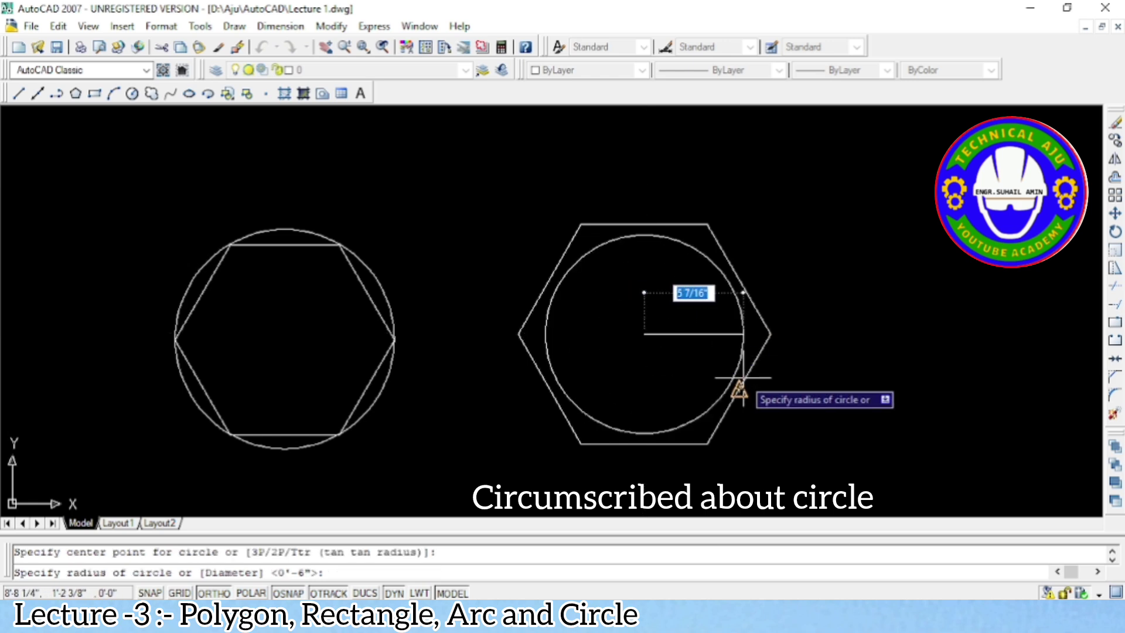
pyautogui.write('6')
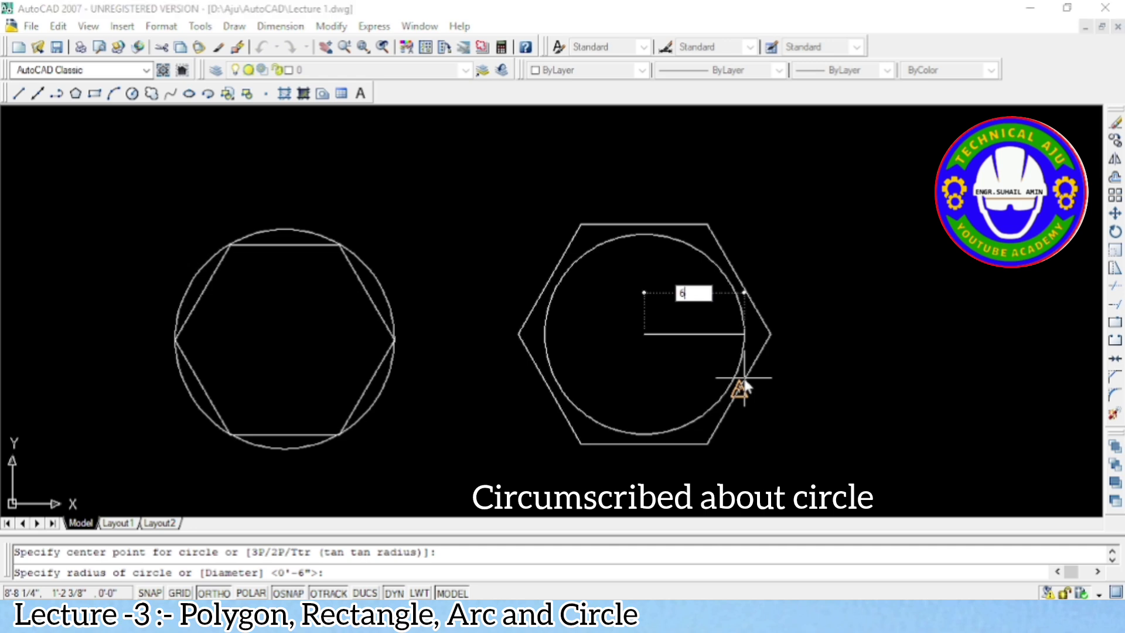
pyautogui.write('"')
pyautogui.press('Return')
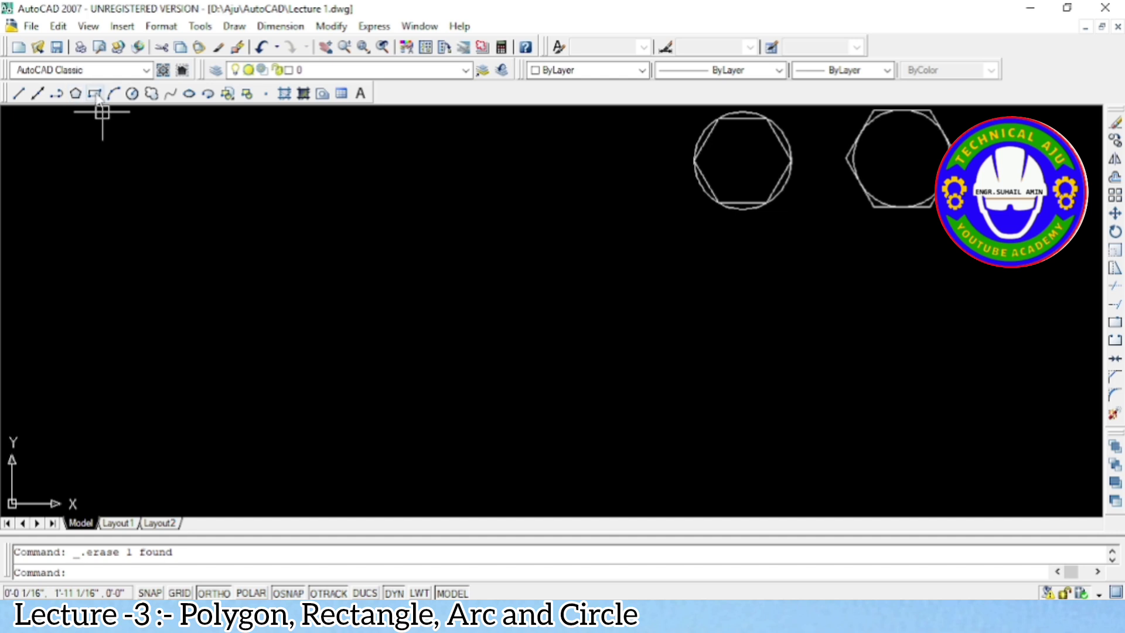
# Start the Rectangle command from the Draw toolbar.
pyautogui.click(95, 94)
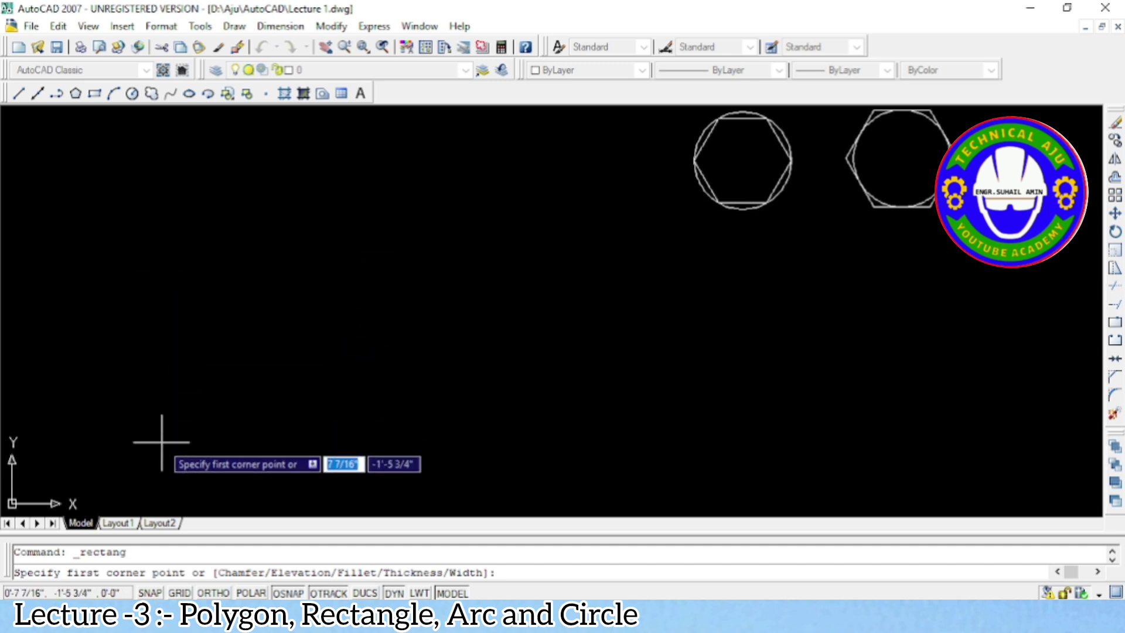
# Draw a rectangle from a lower-left corner with width 2' and height 1.5'.
pyautogui.click(162, 442)
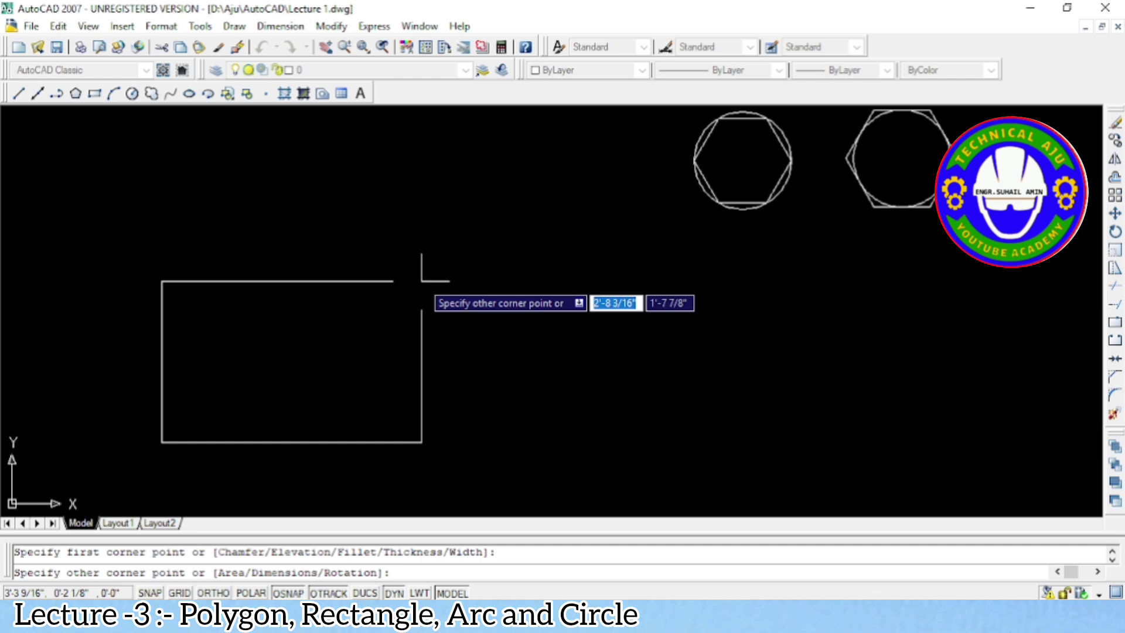
pyautogui.write('2')
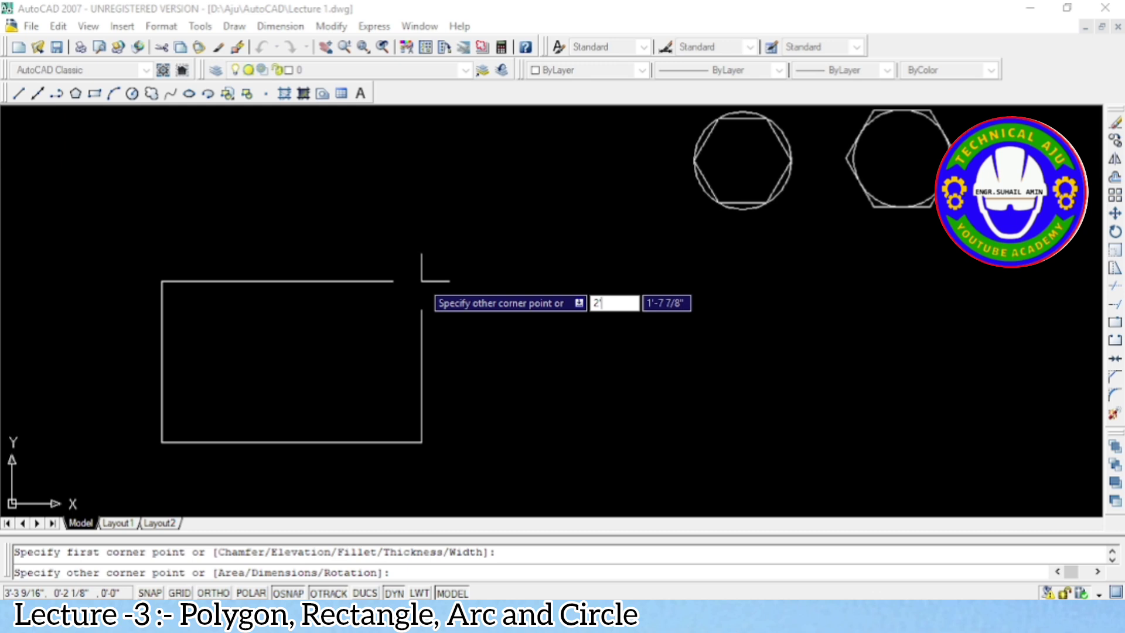
pyautogui.write("'")
pyautogui.press('Tab')
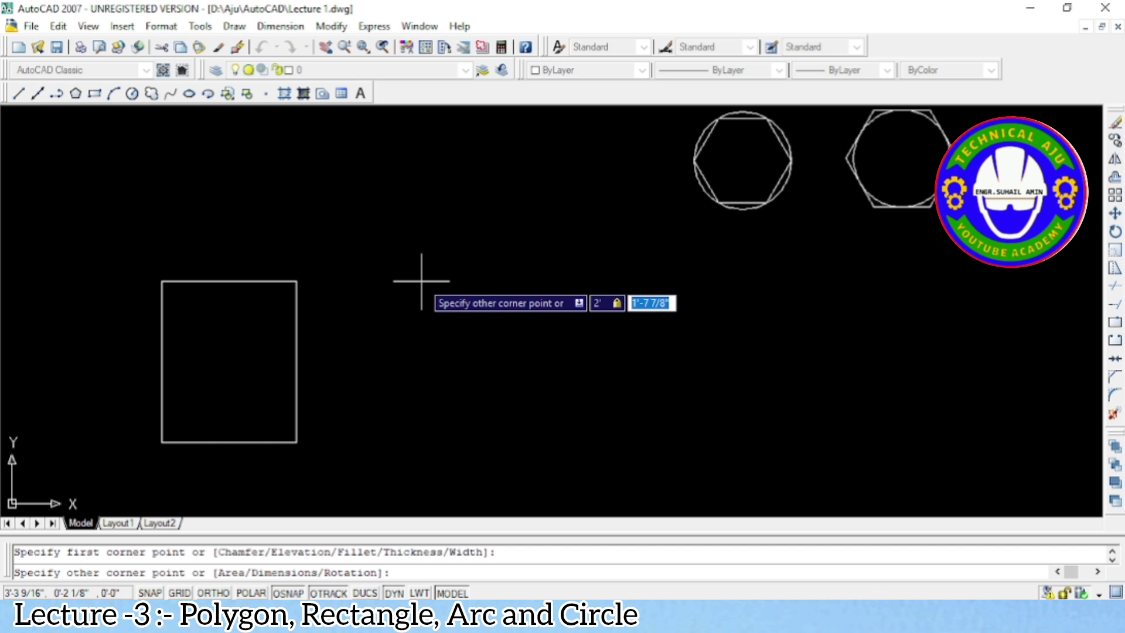
pyautogui.write('1.5')
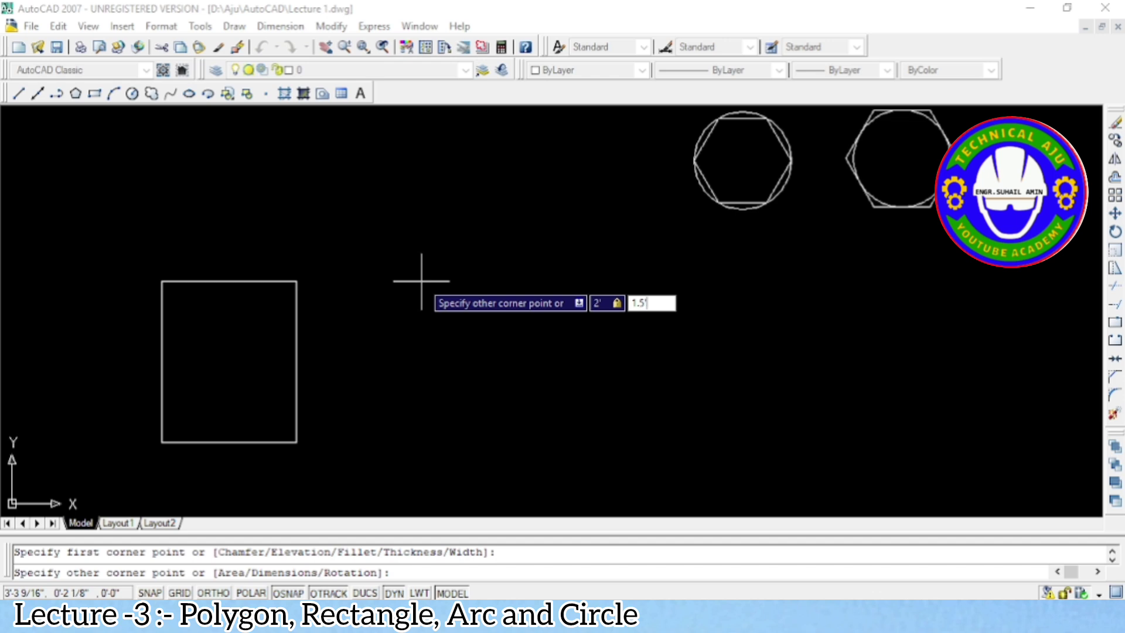
pyautogui.press('Return')
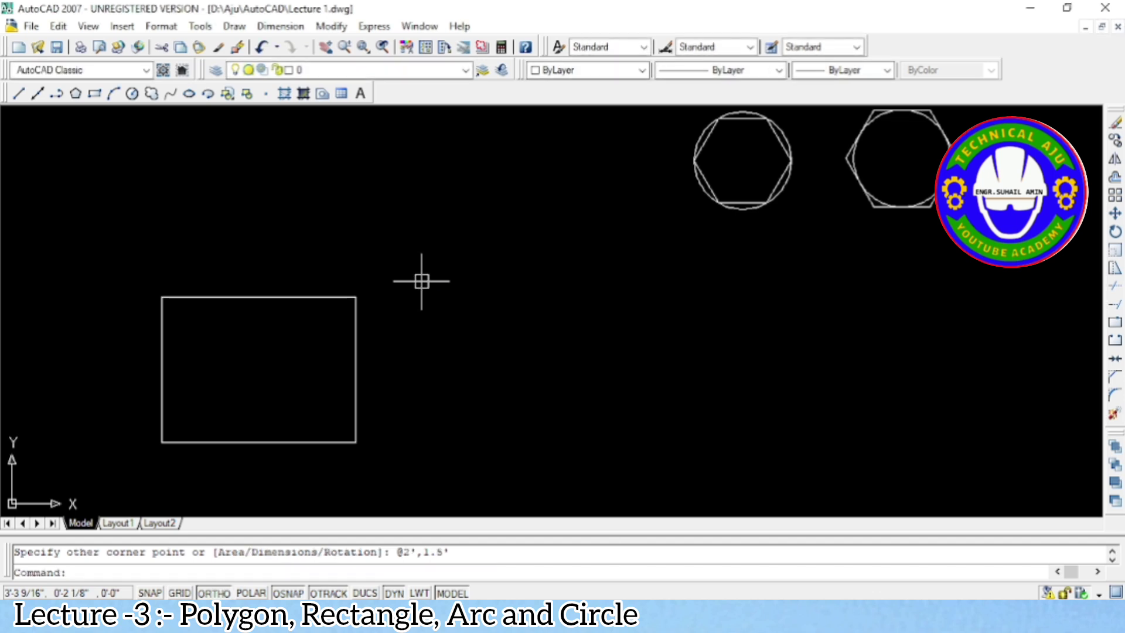
pyautogui.click(200, 436)
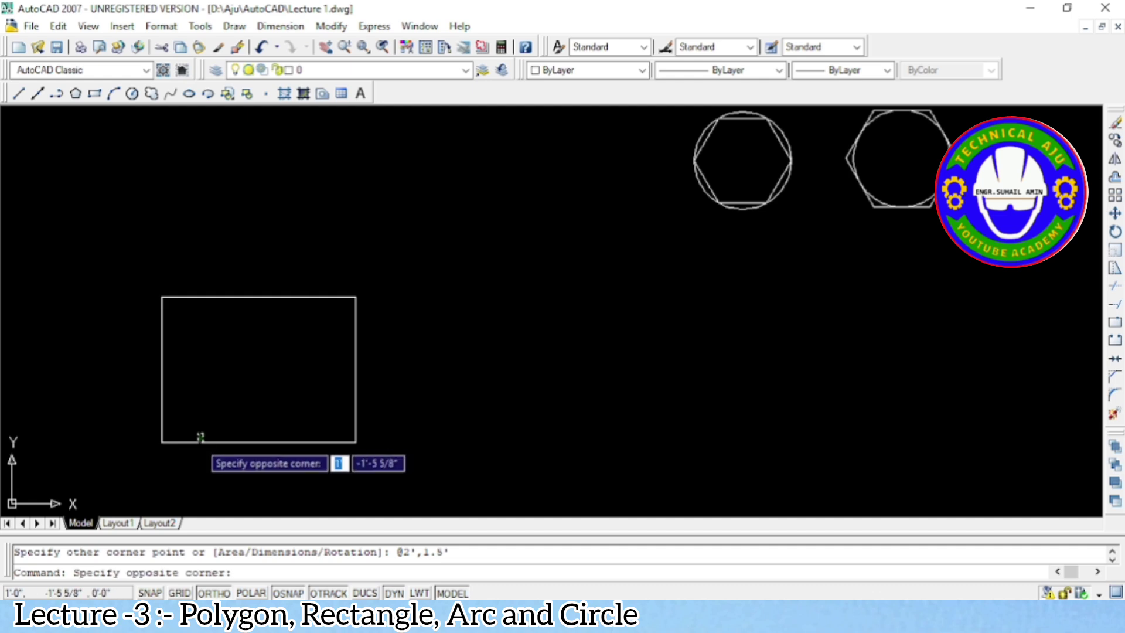
pyautogui.click(355, 442)
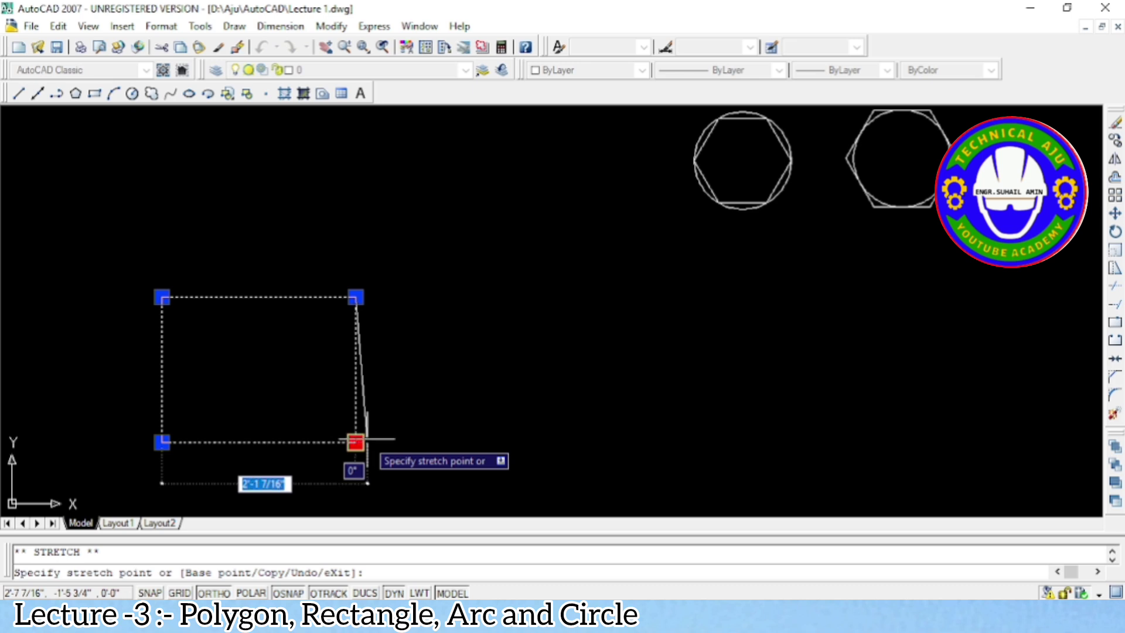
pyautogui.press('Escape')
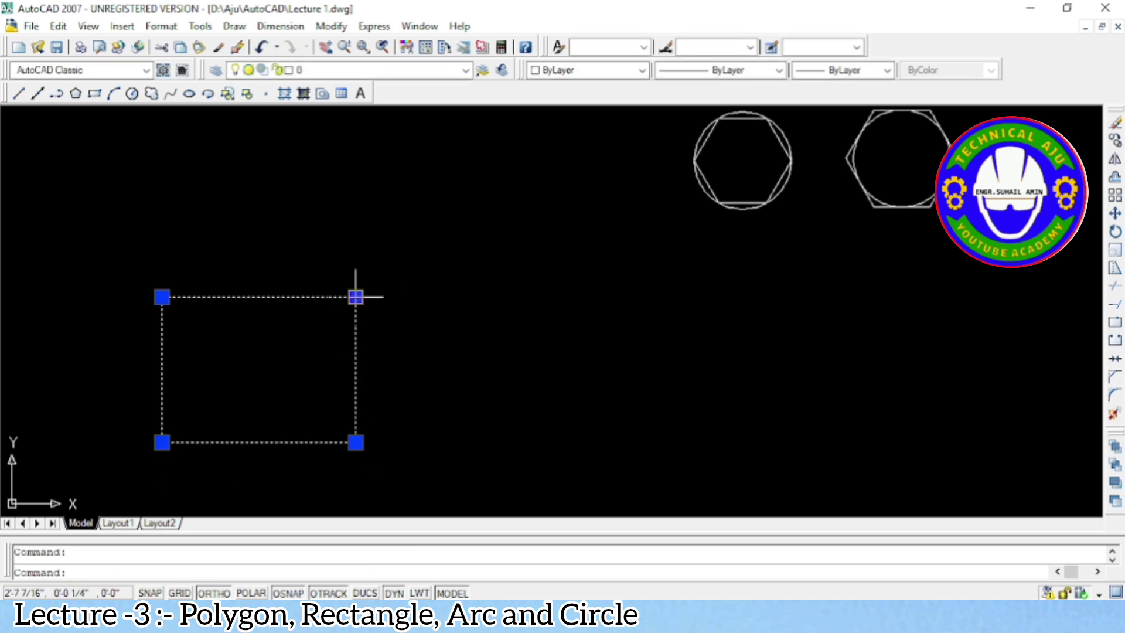
pyautogui.click(356, 297)
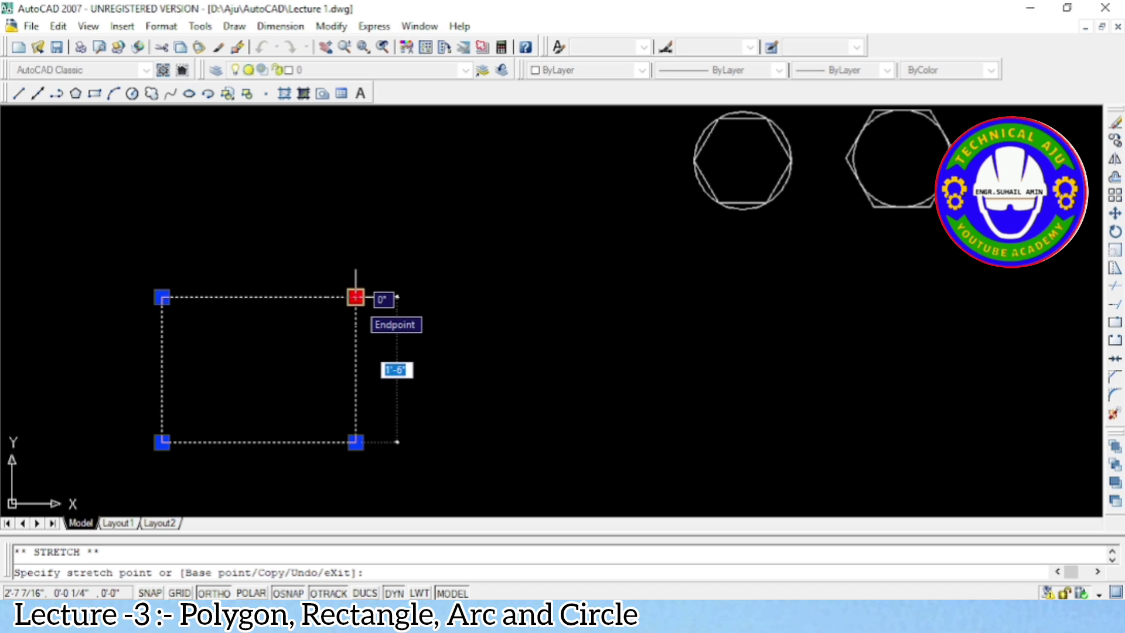
pyautogui.press('Escape')
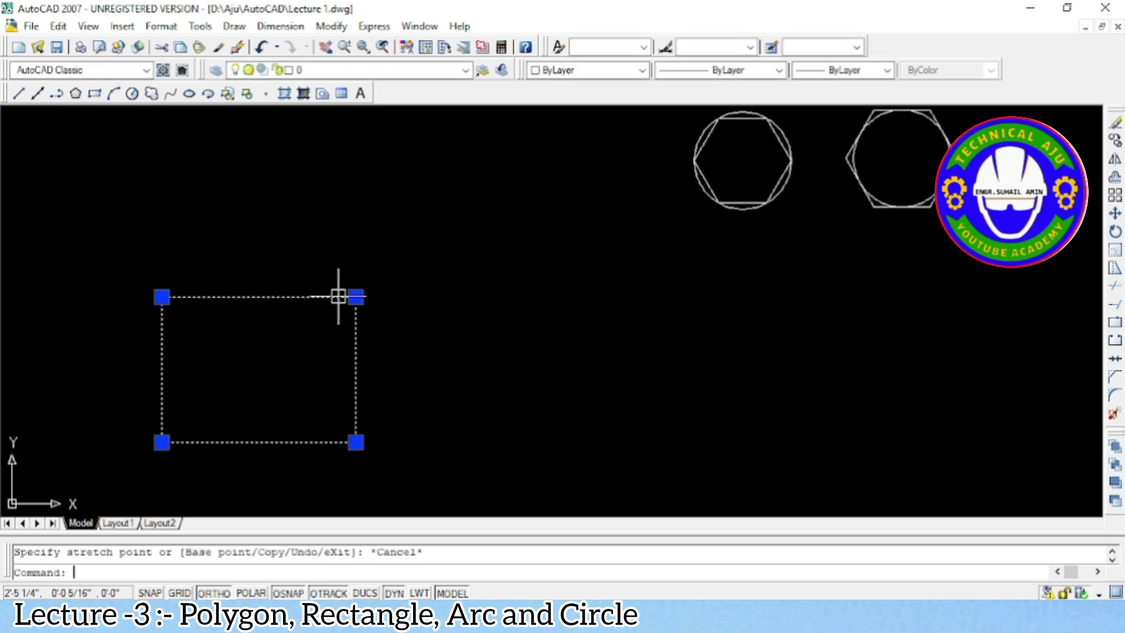
pyautogui.press('Escape')
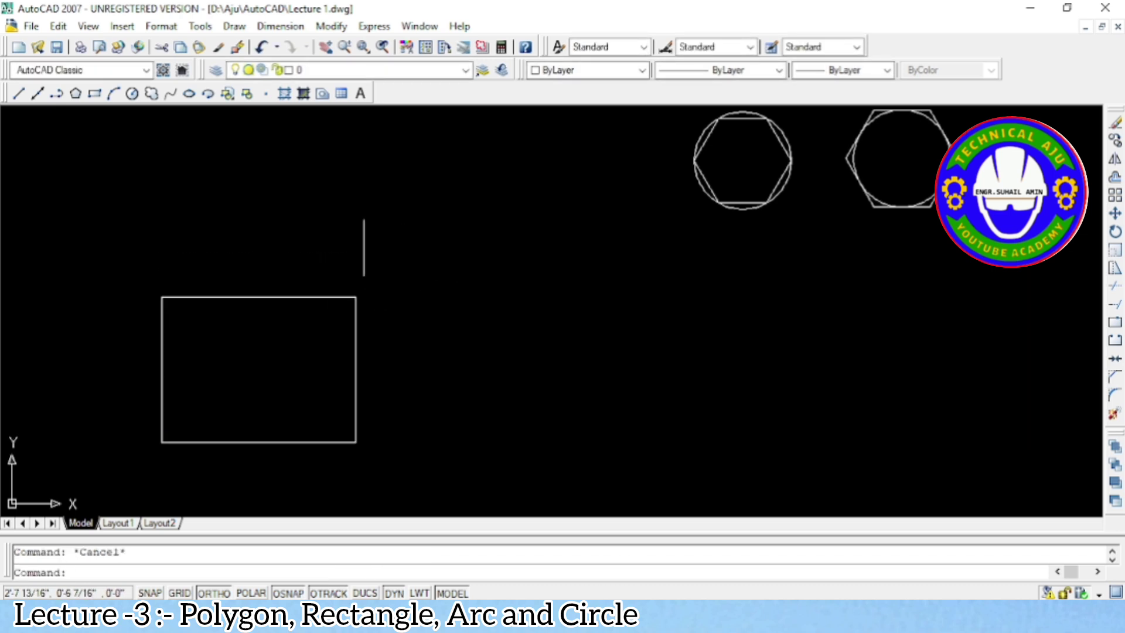
pyautogui.write('re')
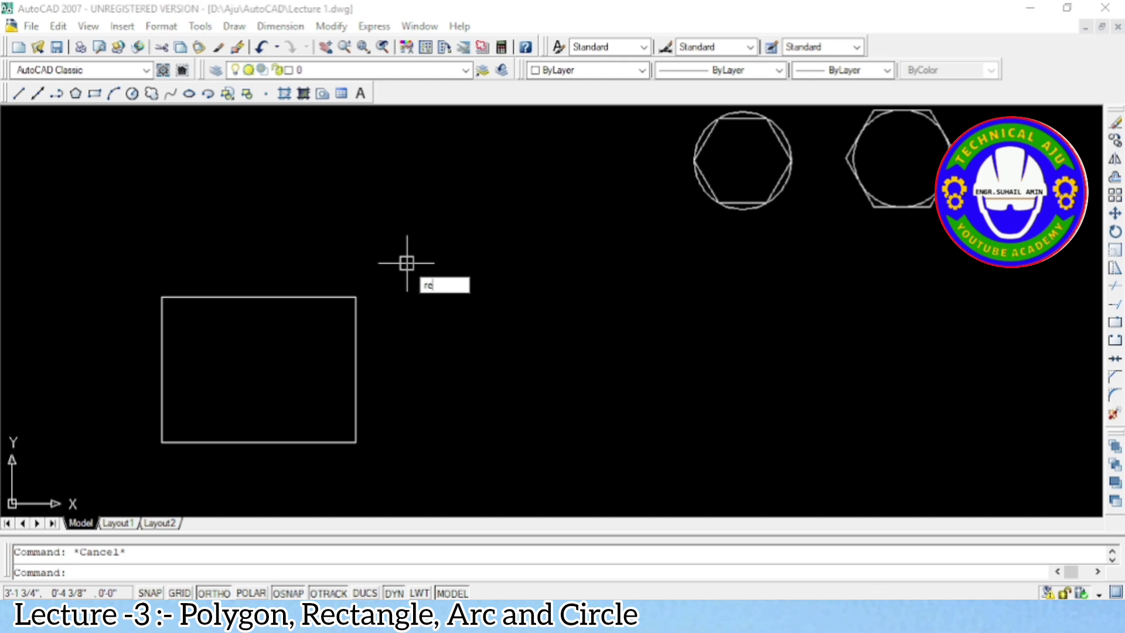
pyautogui.write('c')
pyautogui.press('Return')
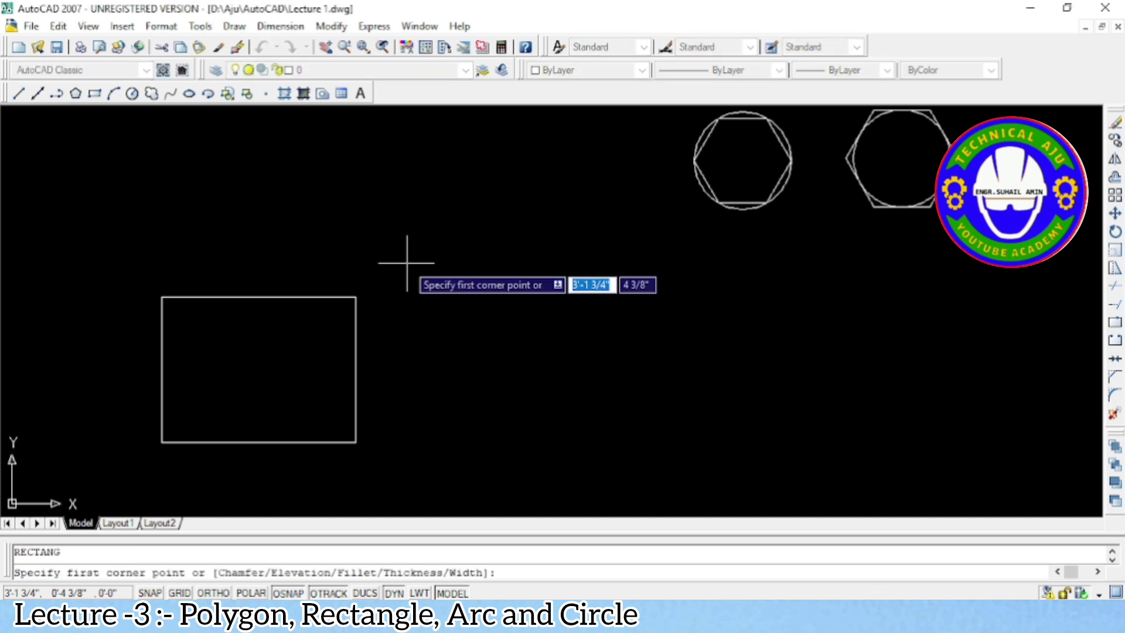
pyautogui.press('Escape')
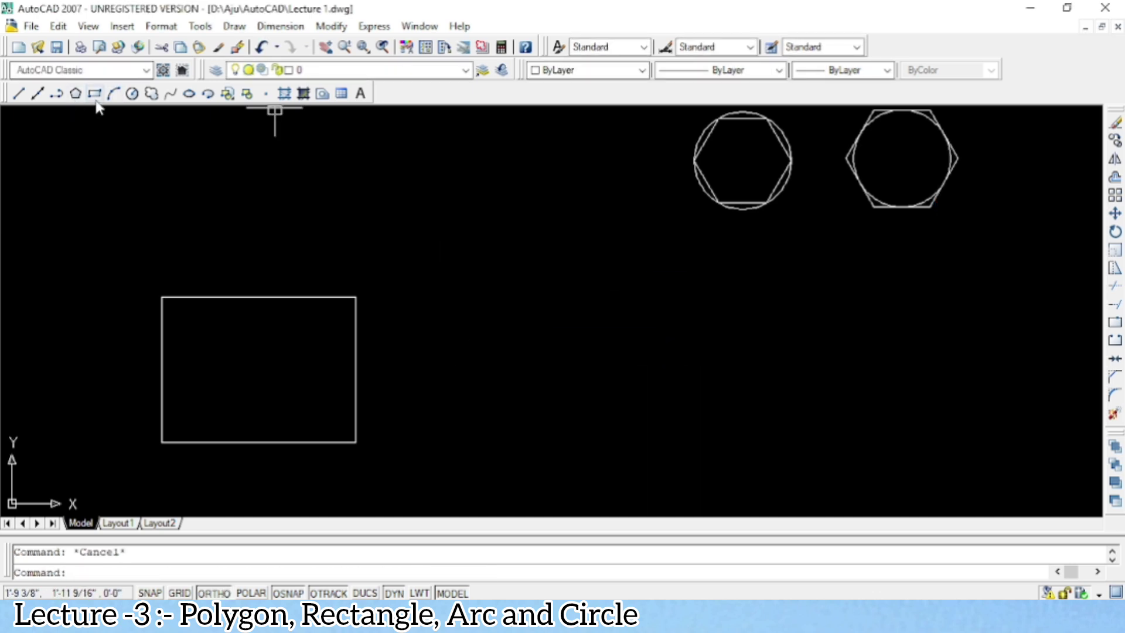
# Draw a 4' by 3' rectangle to the right of the first rectangle.
pyautogui.click(95, 95)
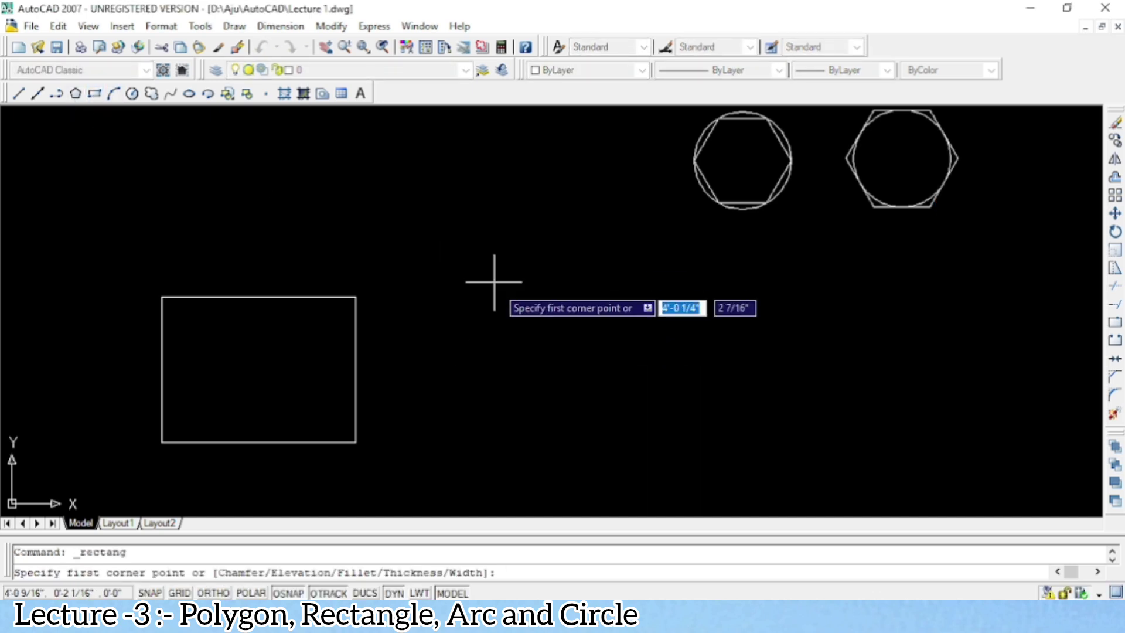
pyautogui.click(470, 433)
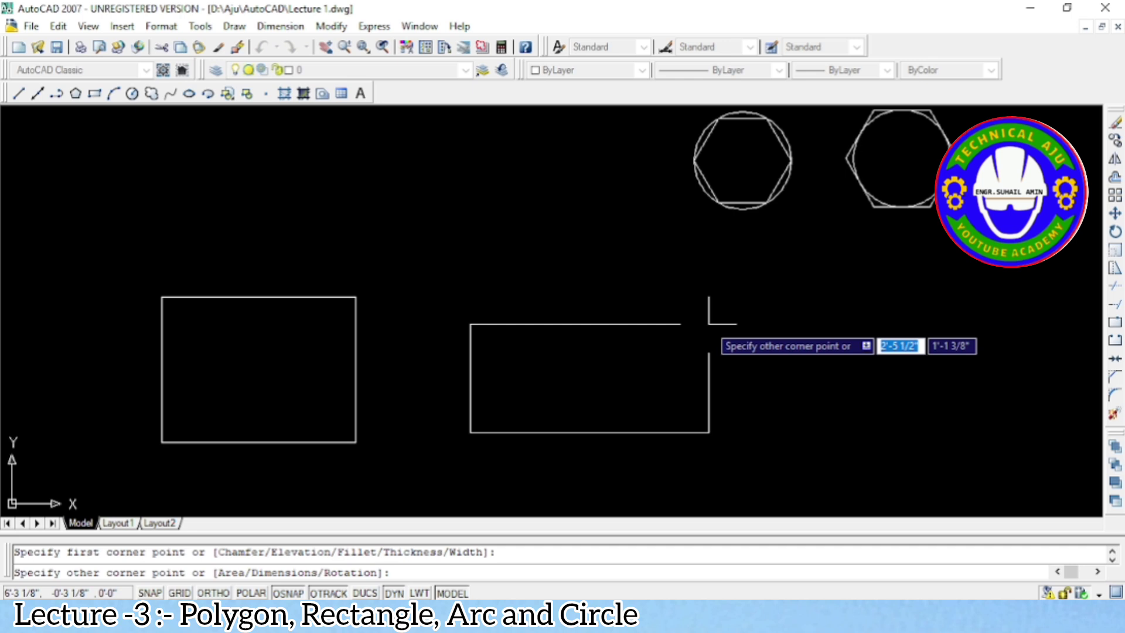
pyautogui.write('4')
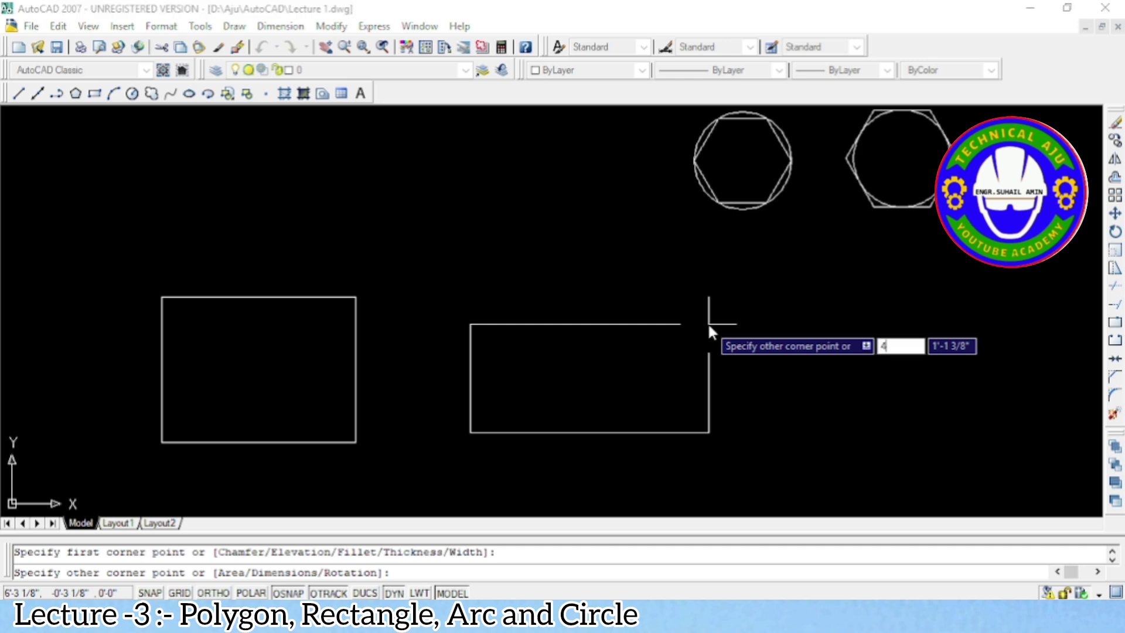
pyautogui.write("'")
pyautogui.press('Tab')
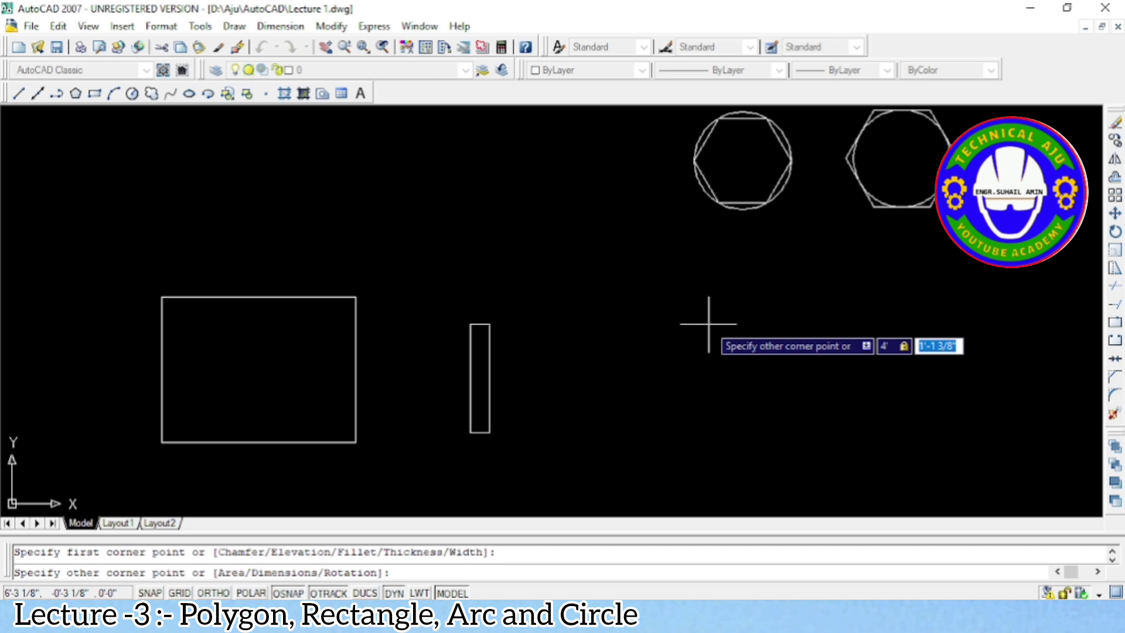
pyautogui.write("3'")
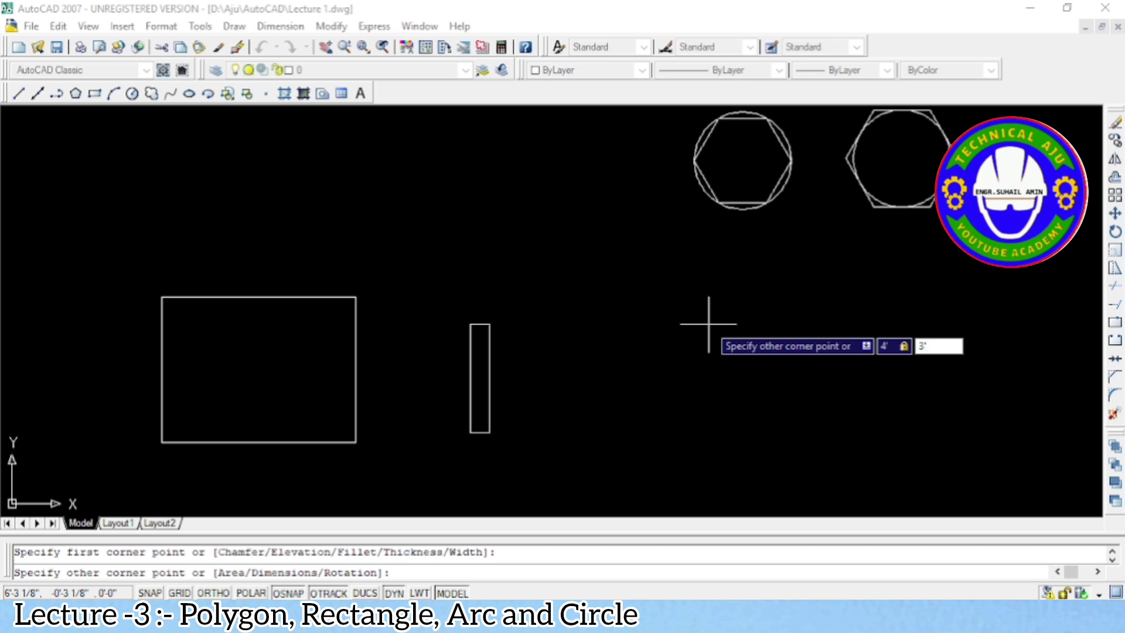
pyautogui.press('Return')
# Zoom and pan so both rectangles and both circled hexagons are visible together.
pyautogui.scroll(2, 700, 300)
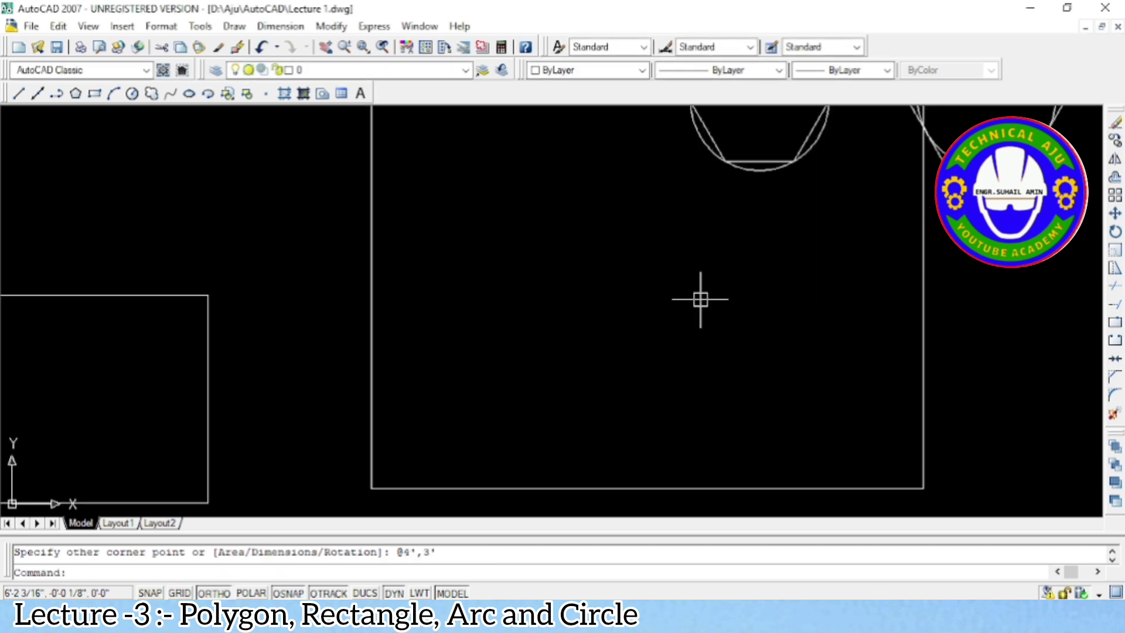
pyautogui.scroll(-5, 700, 299)
pyautogui.scroll(-2, 700, 297)
pyautogui.scroll(2, 675, 283)
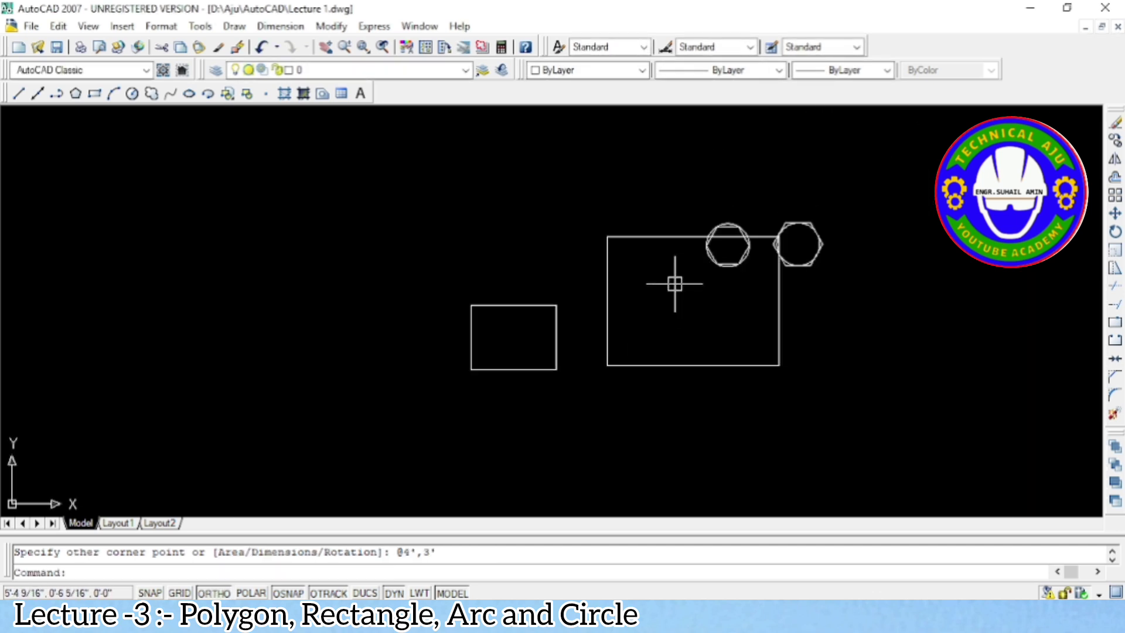
pyautogui.scroll(2, 674, 284)
pyautogui.scroll(4, 674, 283)
pyautogui.scroll(-3, 674, 284)
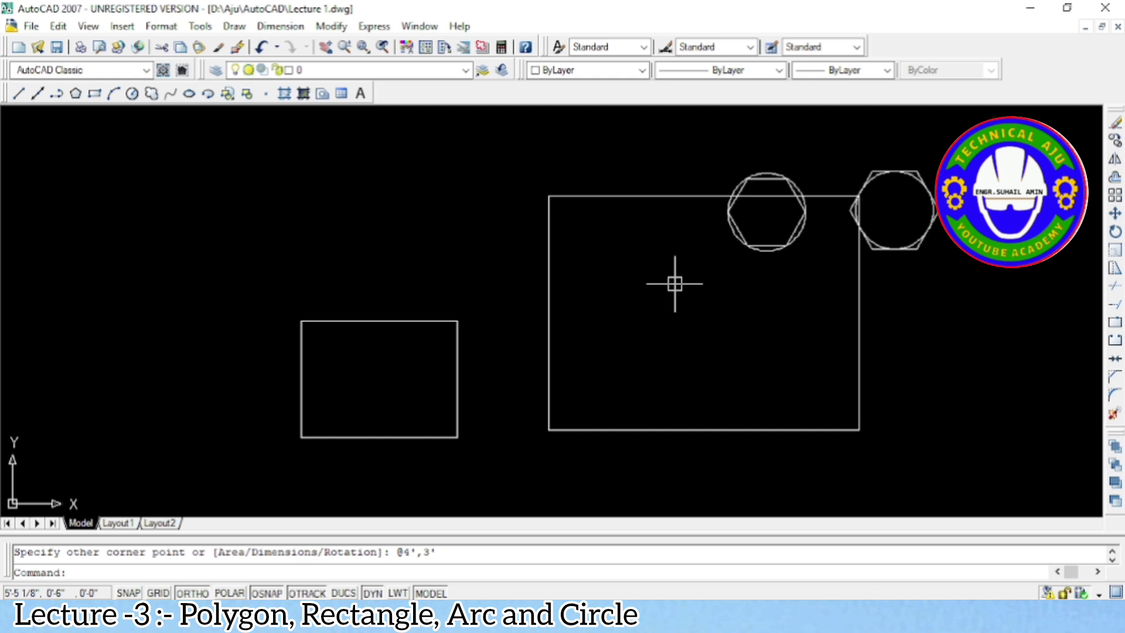
pyautogui.moveTo(674, 283); pyautogui.dragTo(439, 311, button='middle')
pyautogui.scroll(2, 613, 291)
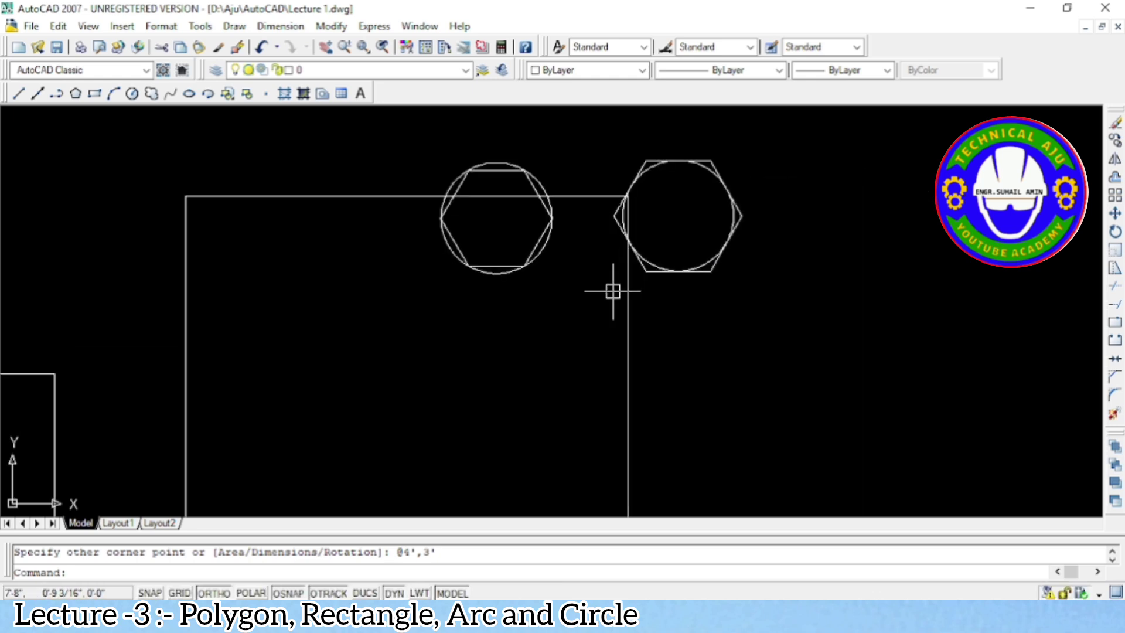
pyautogui.scroll(-2, 613, 290)
pyautogui.scroll(-2, 613, 291)
pyautogui.scroll(3, 469, 297)
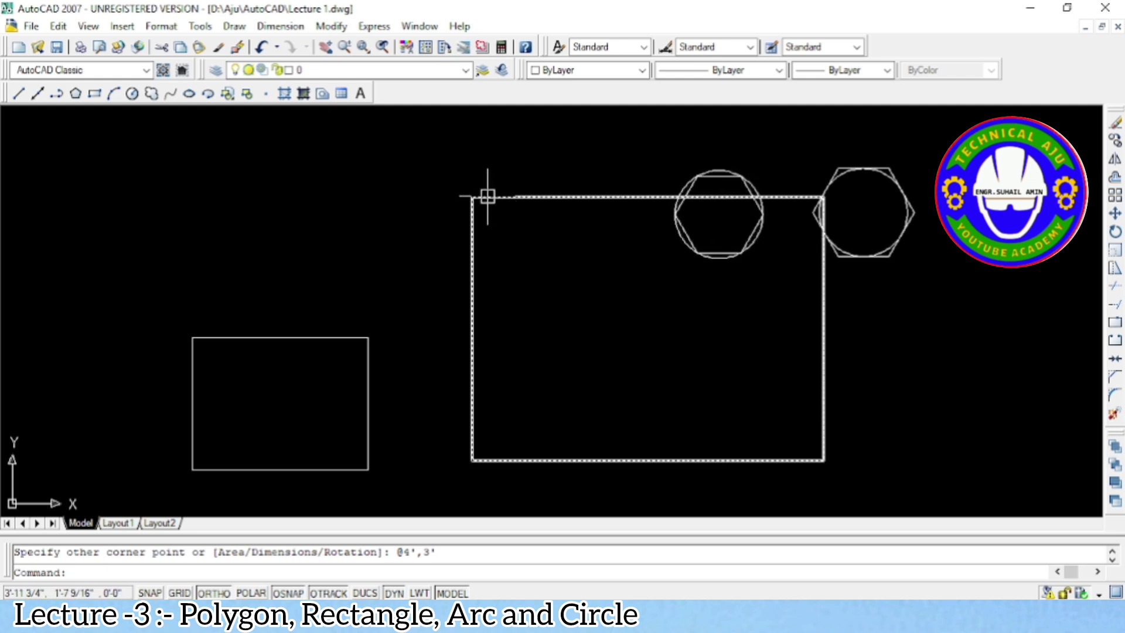
pyautogui.scroll(-2, 333, 240)
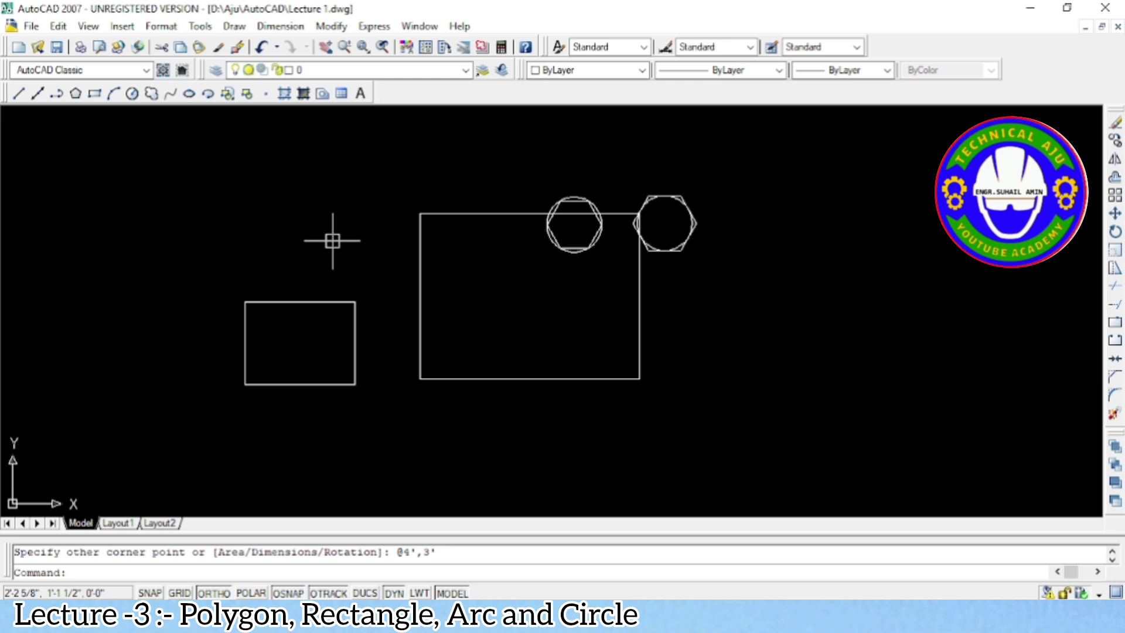